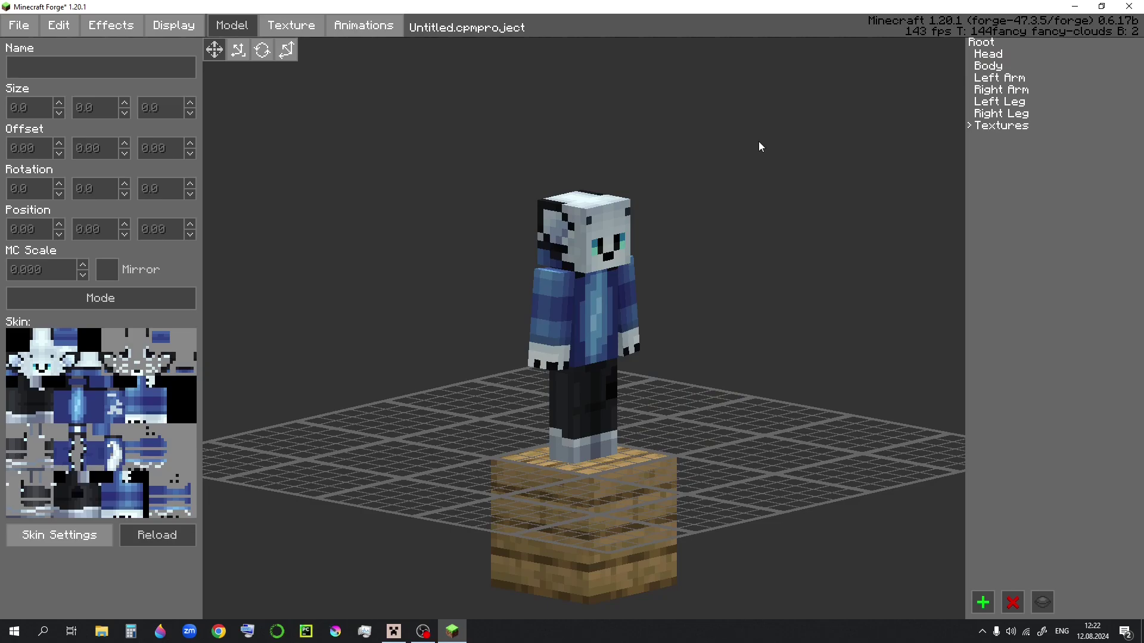
# Add the 2nd layer to the player model and convert the vanilla parts into editable cubes.
pyautogui.moveTo(760, 140)
pyautogui.mouseDown(button='middle')
pyautogui.moveTo(736, 144)
pyautogui.moveTo(774, 141)
pyautogui.mouseUp(button='middle')
pyautogui.moveTo(774, 141); pyautogui.dragTo(767, 144, button='right')
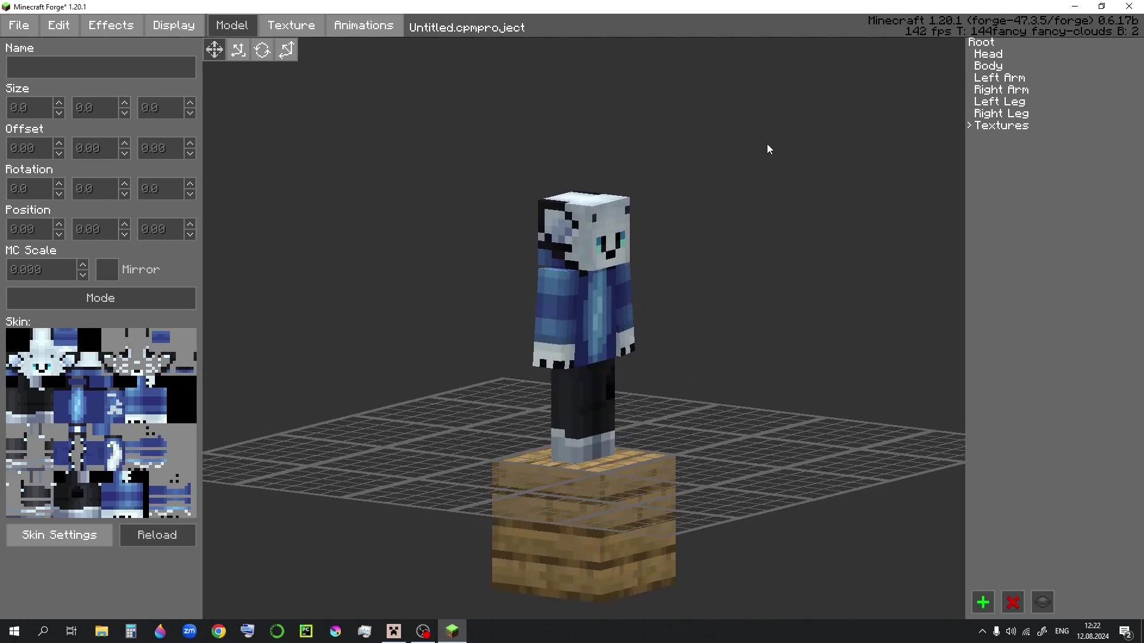
pyautogui.click(52, 28)
pyautogui.moveTo(76, 90)
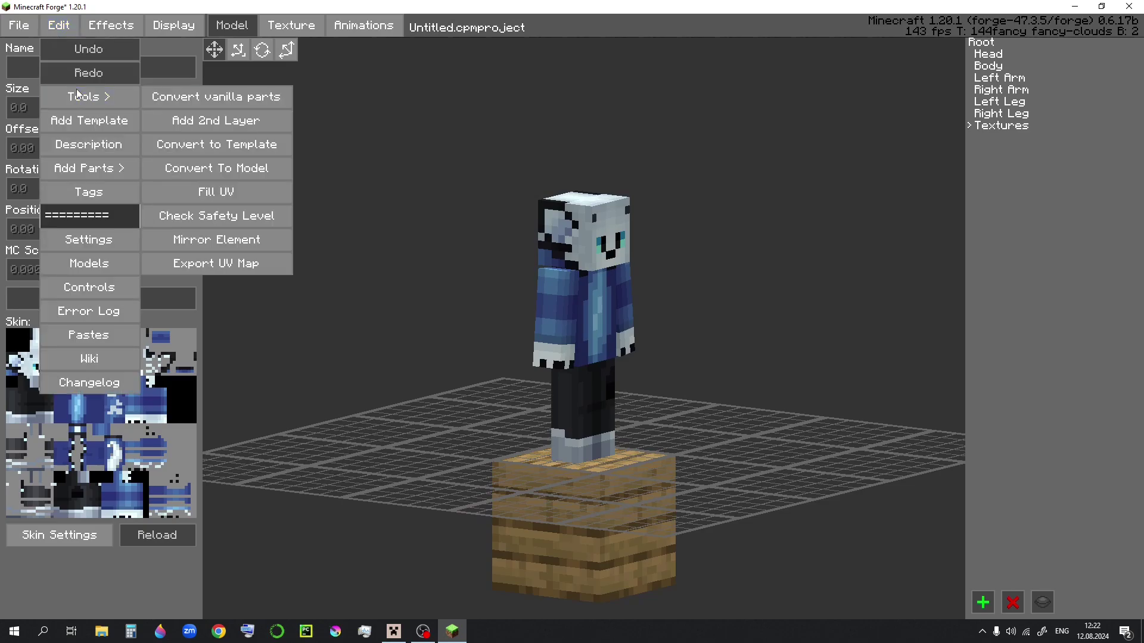
pyautogui.click(228, 121)
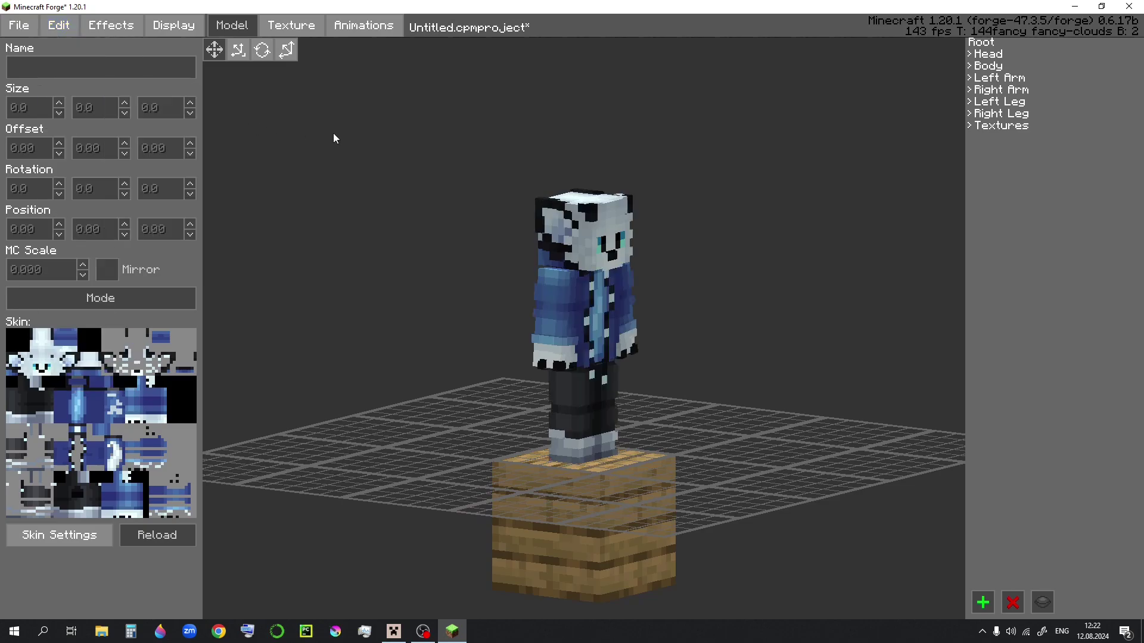
pyautogui.click(59, 25)
pyautogui.click(272, 97)
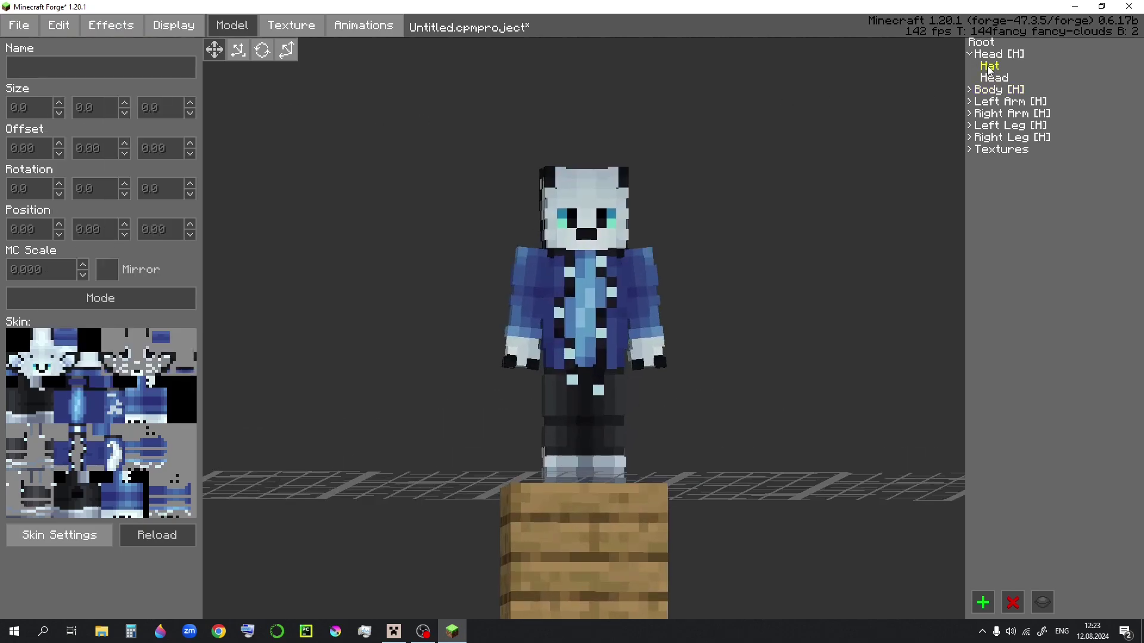
# Set an MC Scale on the Hat cube and save the project as tutorial.cpmproject.
pyautogui.click(989, 67)
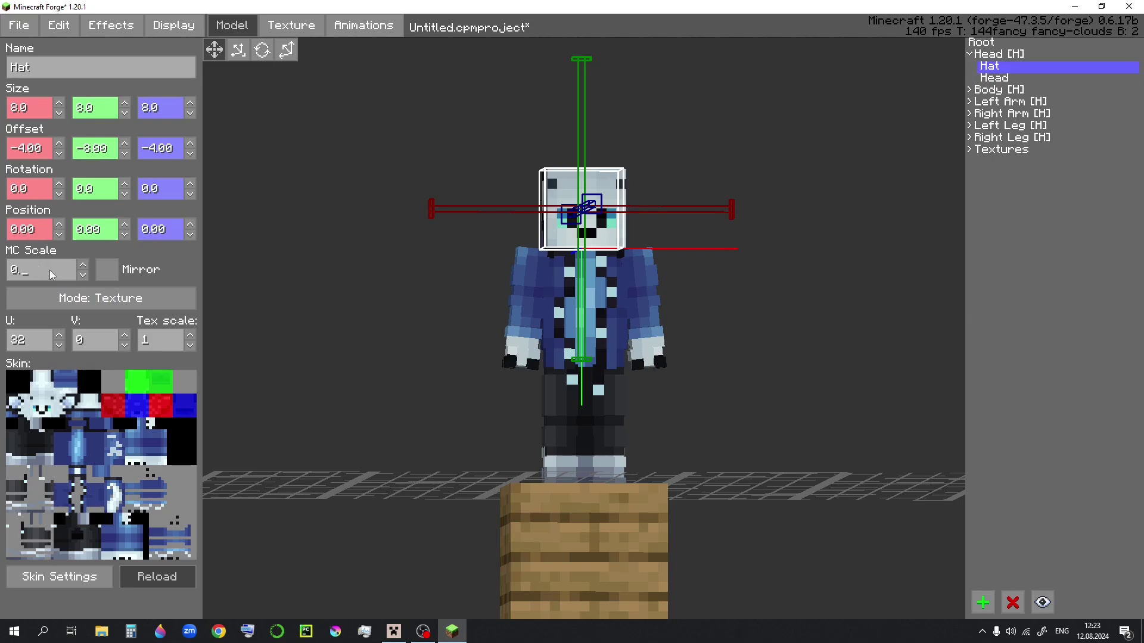
pyautogui.click(785, 196)
pyautogui.hotkey('ctrl', 's')
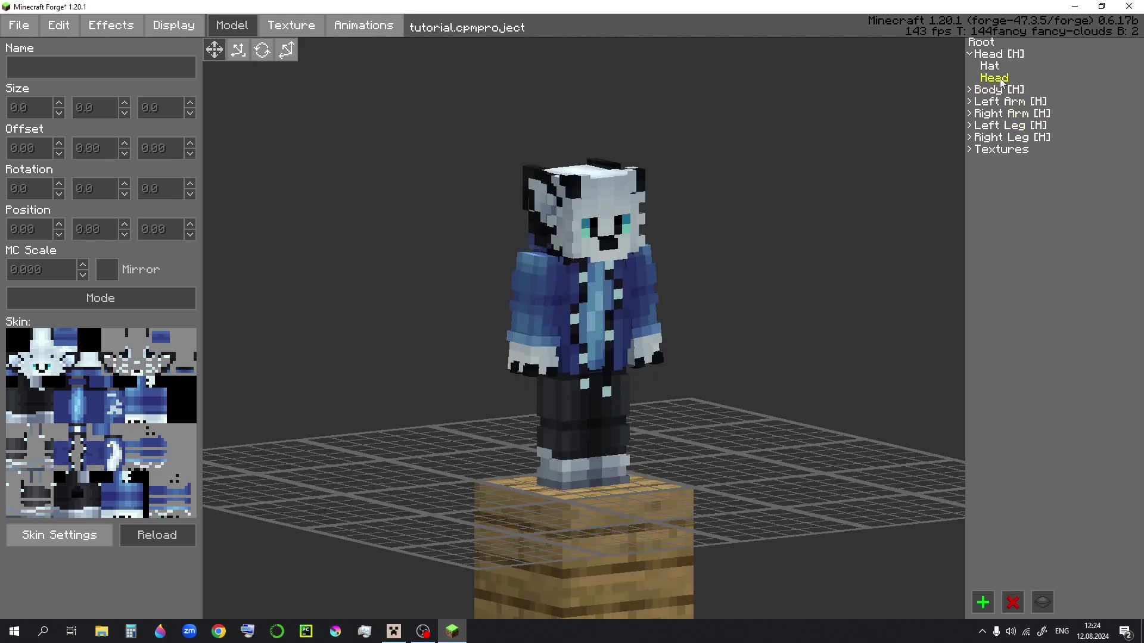
# Add a new cube under the inner Head part and move it beside the head to position 8, 0, 6.
pyautogui.click(994, 78)
pyautogui.click(979, 593)
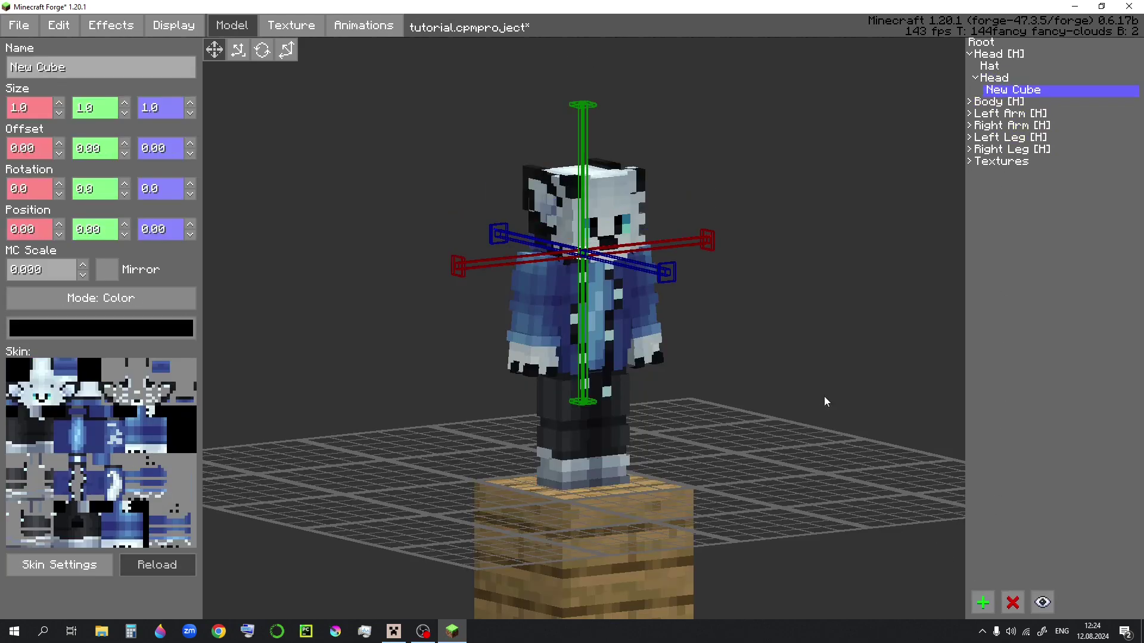
pyautogui.moveTo(816, 384); pyautogui.dragTo(732, 310, button='middle')
pyautogui.click(286, 50)
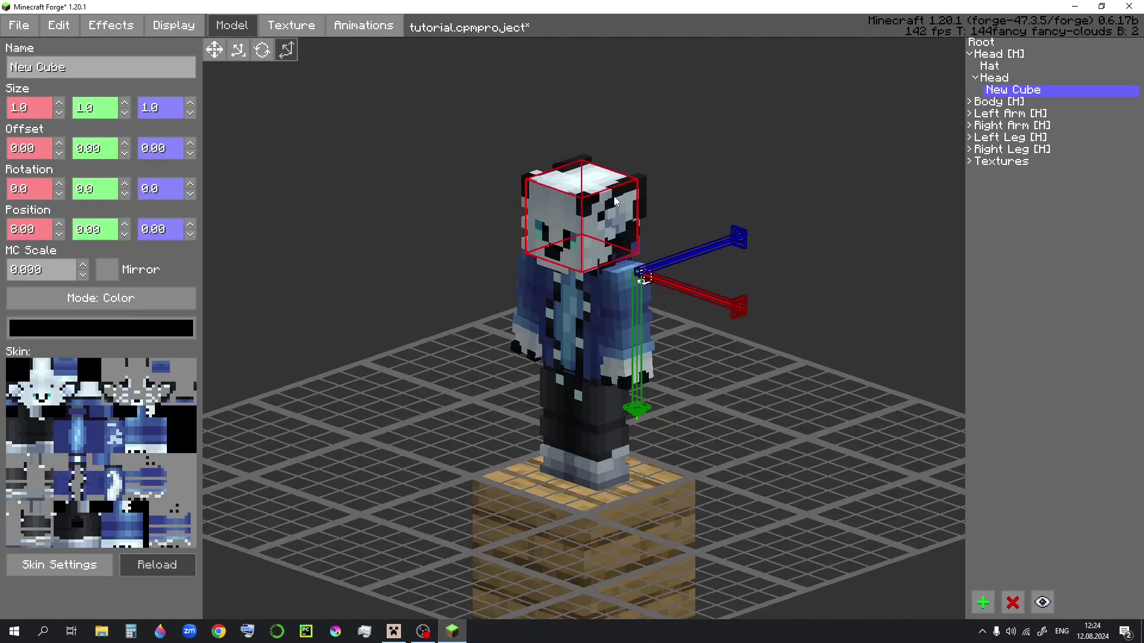
pyautogui.moveTo(738, 237)
pyautogui.mouseDown()
pyautogui.moveTo(763, 229)
pyautogui.moveTo(742, 232)
pyautogui.mouseUp()
pyautogui.click(239, 50)
pyautogui.click(218, 52)
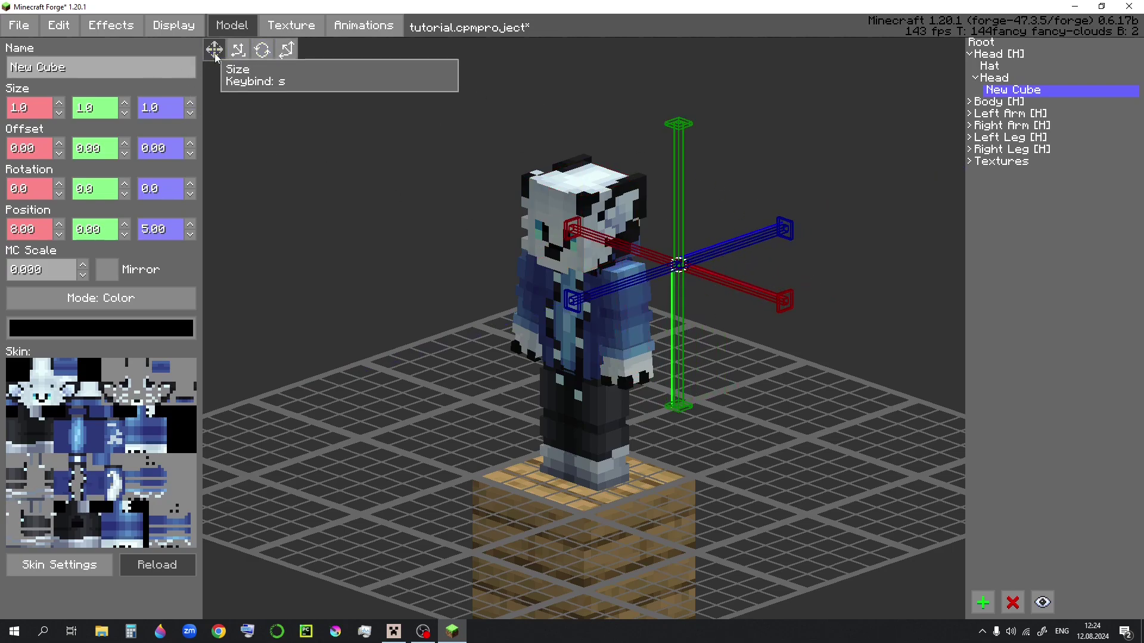
pyautogui.moveTo(680, 190); pyautogui.dragTo(681, 187)
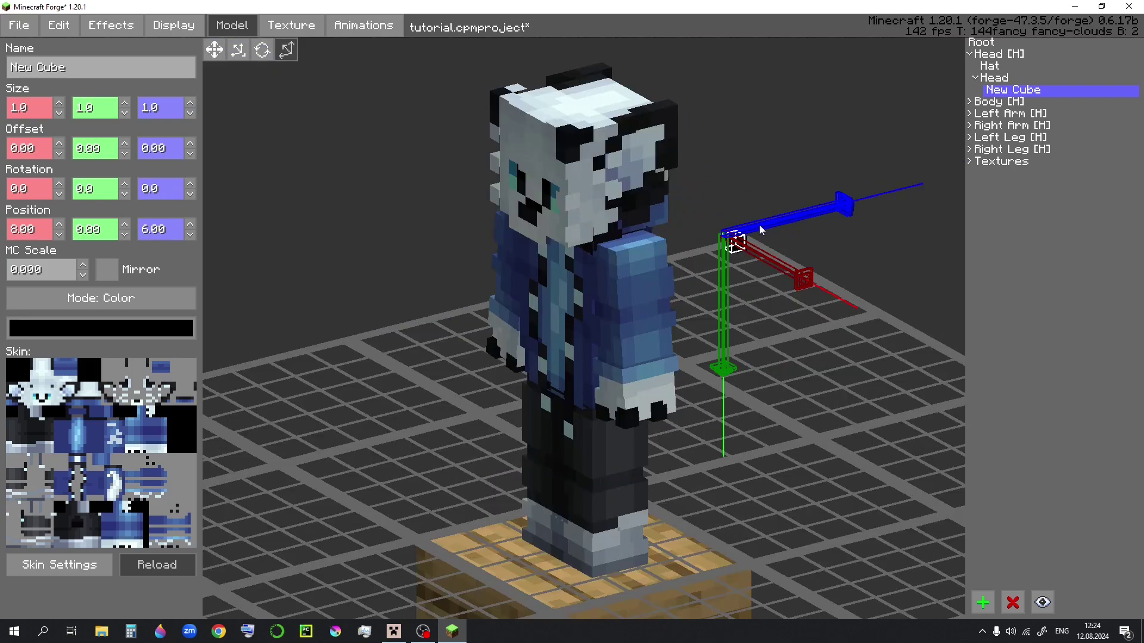
pyautogui.moveTo(777, 222)
pyautogui.mouseDown()
pyautogui.moveTo(765, 223)
pyautogui.moveTo(783, 240)
pyautogui.moveTo(764, 250)
pyautogui.moveTo(786, 247)
pyautogui.moveTo(776, 266)
pyautogui.moveTo(774, 237)
pyautogui.moveTo(785, 243)
pyautogui.moveTo(769, 239)
pyautogui.mouseUp()
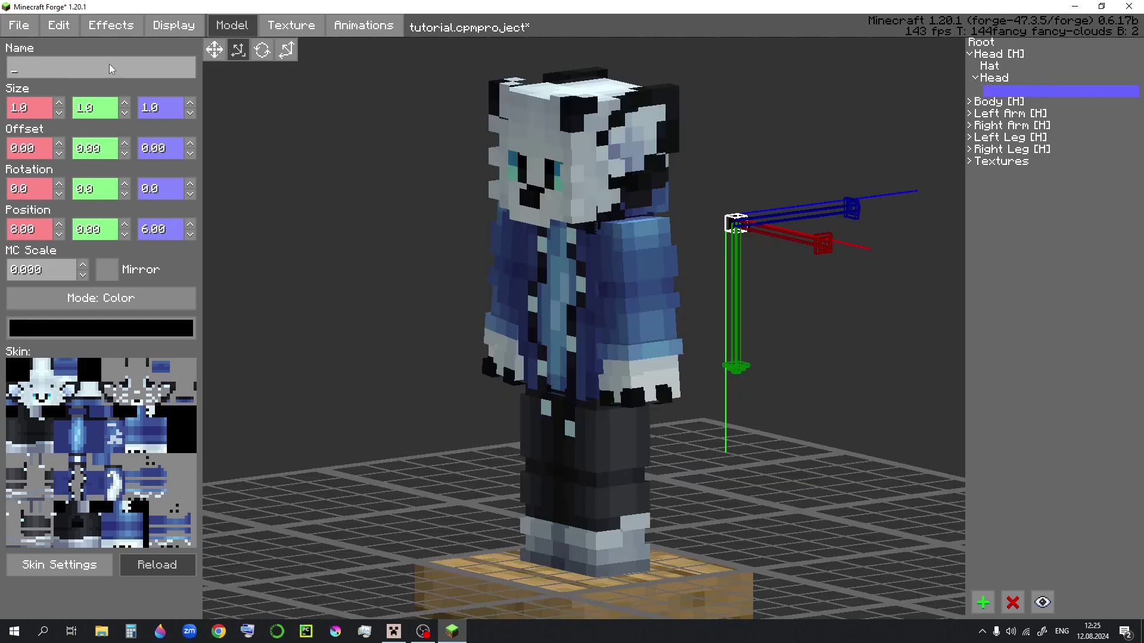
# Rename the new cube as Left Ear and set its size to 2, 5, 5.
pyautogui.write('Left Ear')
pyautogui.click(1021, 173)
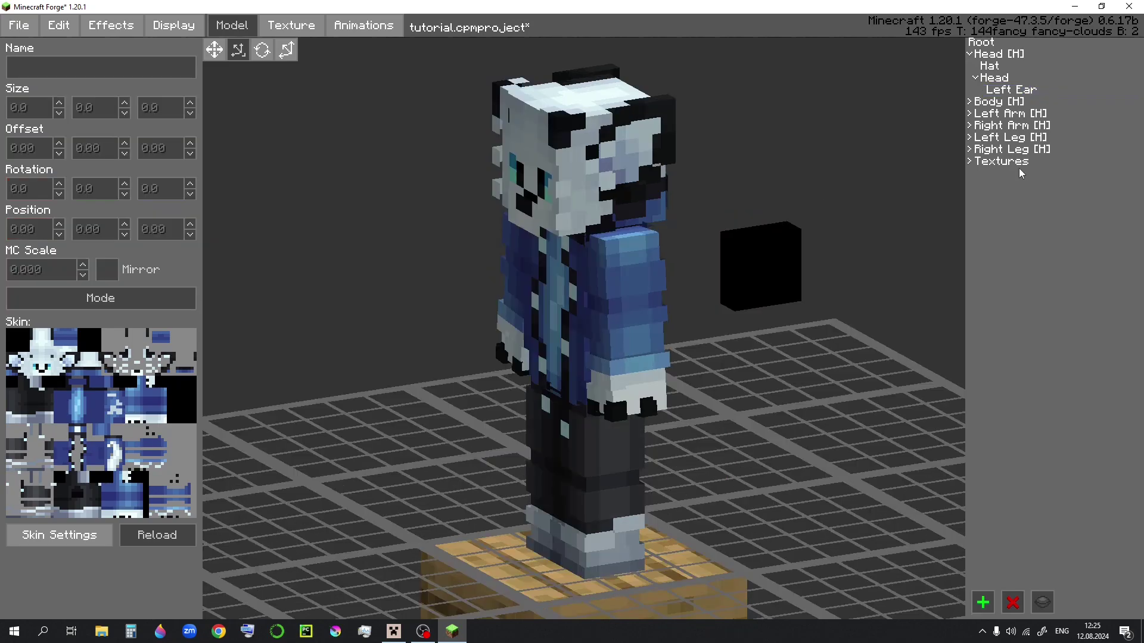
pyautogui.click(1010, 91)
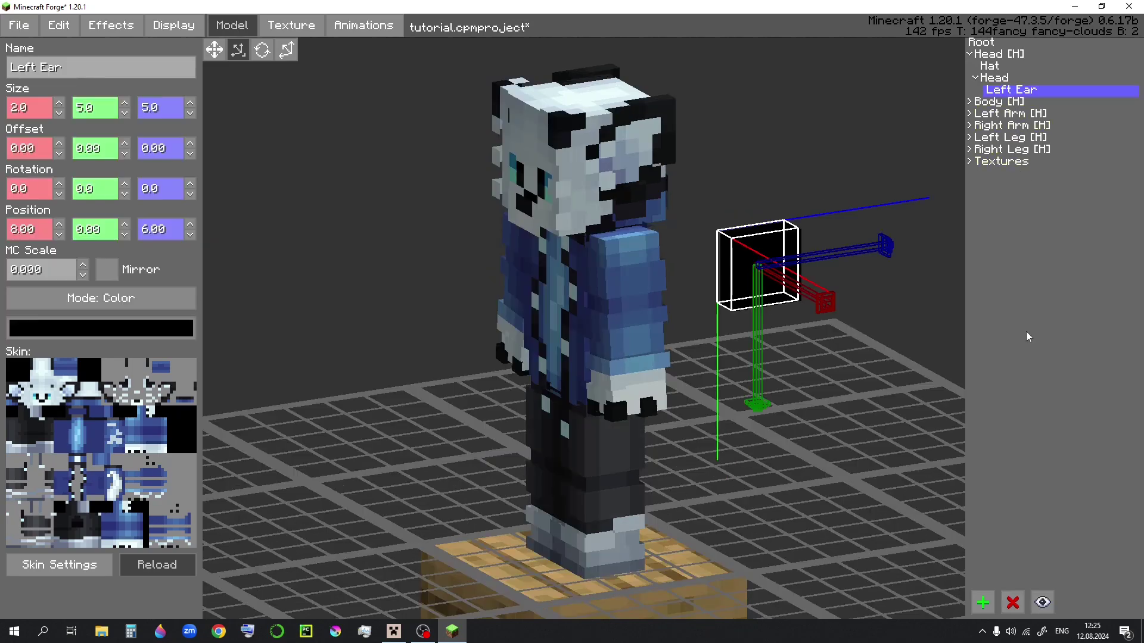
# Build a tapering ear from two smaller cubes nested under Left Ear, each extending behind the previous one.
pyautogui.click(983, 603)
pyautogui.moveTo(878, 290); pyautogui.dragTo(871, 321)
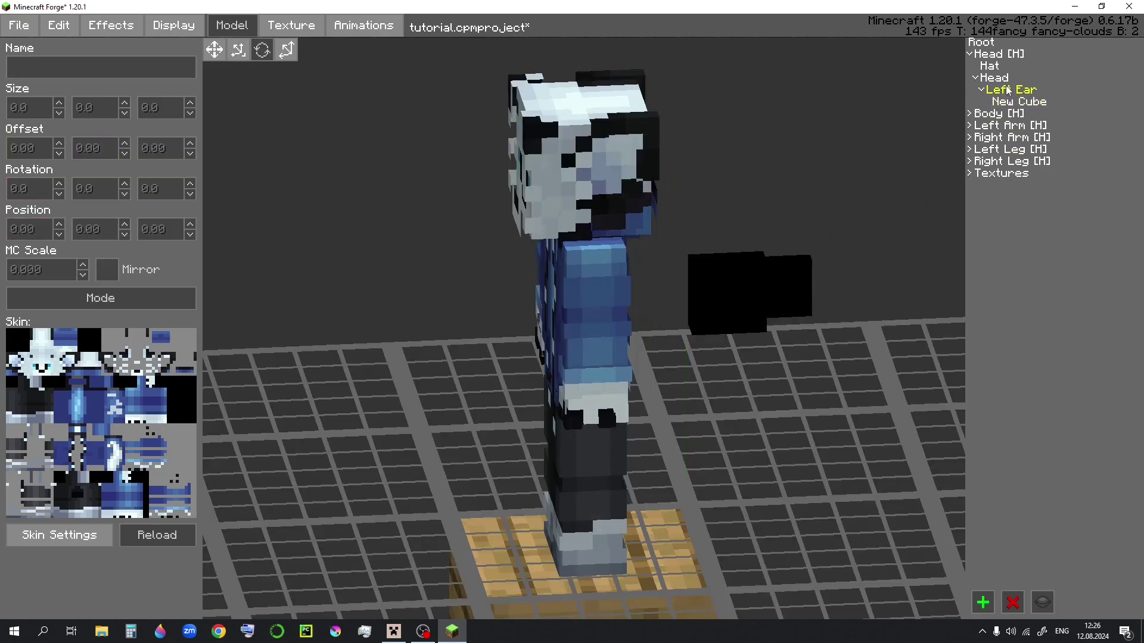
pyautogui.click(998, 93)
pyautogui.moveTo(762, 263); pyautogui.dragTo(737, 329)
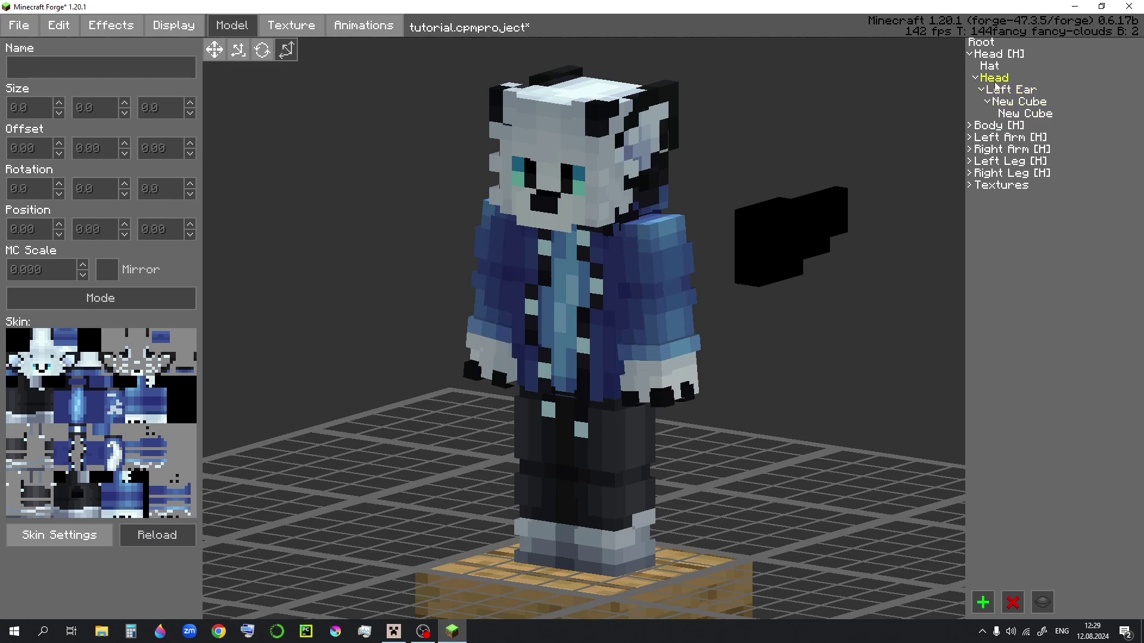
# Move Left Ear with its child cubes onto the head at position 2, -8, 0 and rotate it 45° about Y.
pyautogui.click(768, 241)
pyautogui.moveTo(768, 241); pyautogui.dragTo(742, 272)
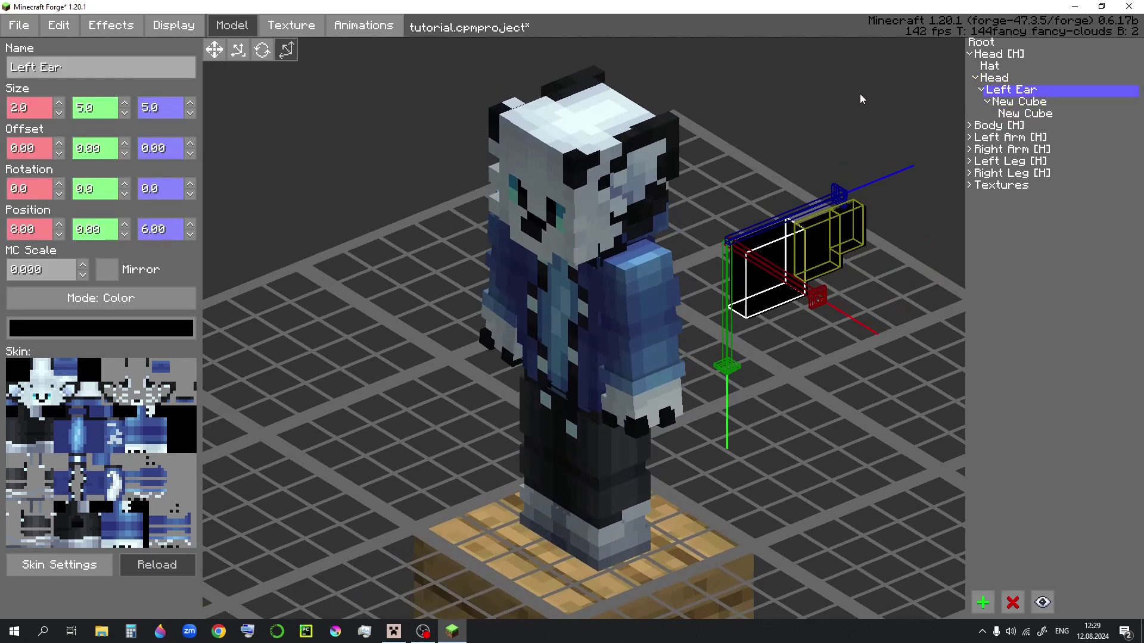
pyautogui.moveTo(764, 230); pyautogui.dragTo(700, 271)
pyautogui.moveTo(660, 328); pyautogui.dragTo(682, 209)
pyautogui.moveTo(917, 205); pyautogui.dragTo(845, 164, button='middle')
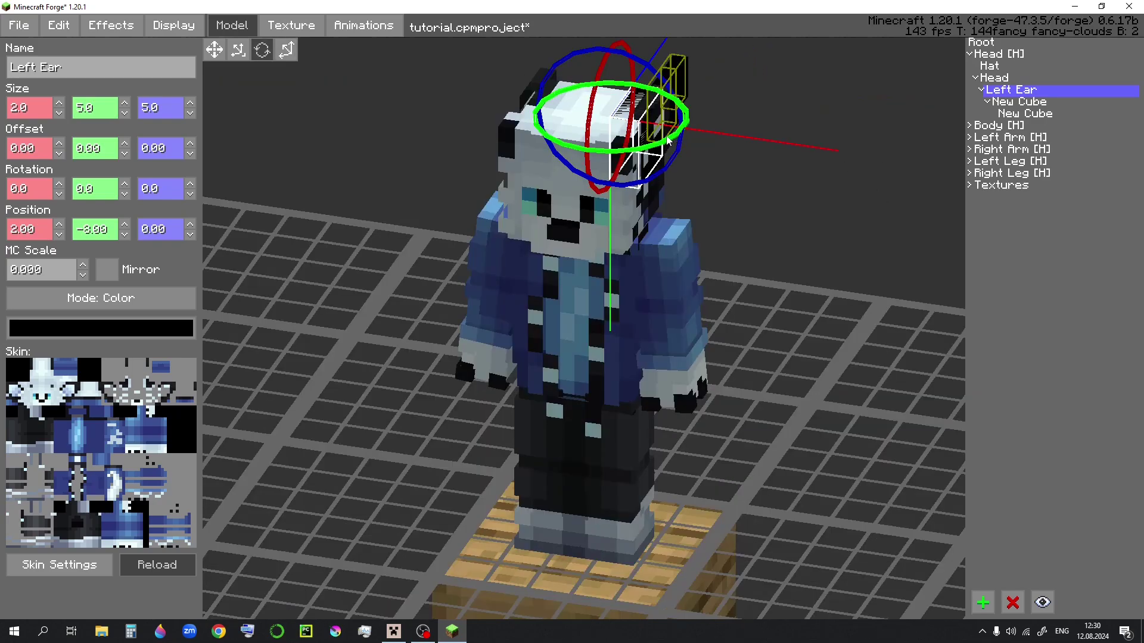
pyautogui.moveTo(666, 138); pyautogui.dragTo(658, 172)
pyautogui.moveTo(896, 198); pyautogui.dragTo(869, 183, button='middle')
# Duplicate Left Ear with its child cubes and rename the copy as Right Ear.
pyautogui.rightClick(1009, 90)
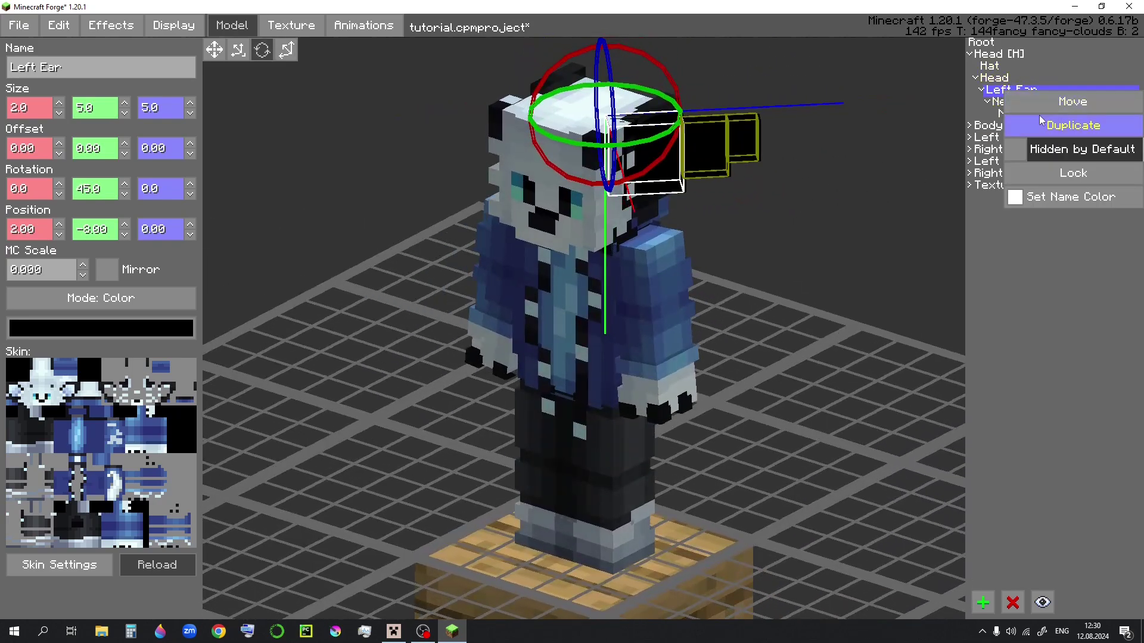
pyautogui.click(1072, 123)
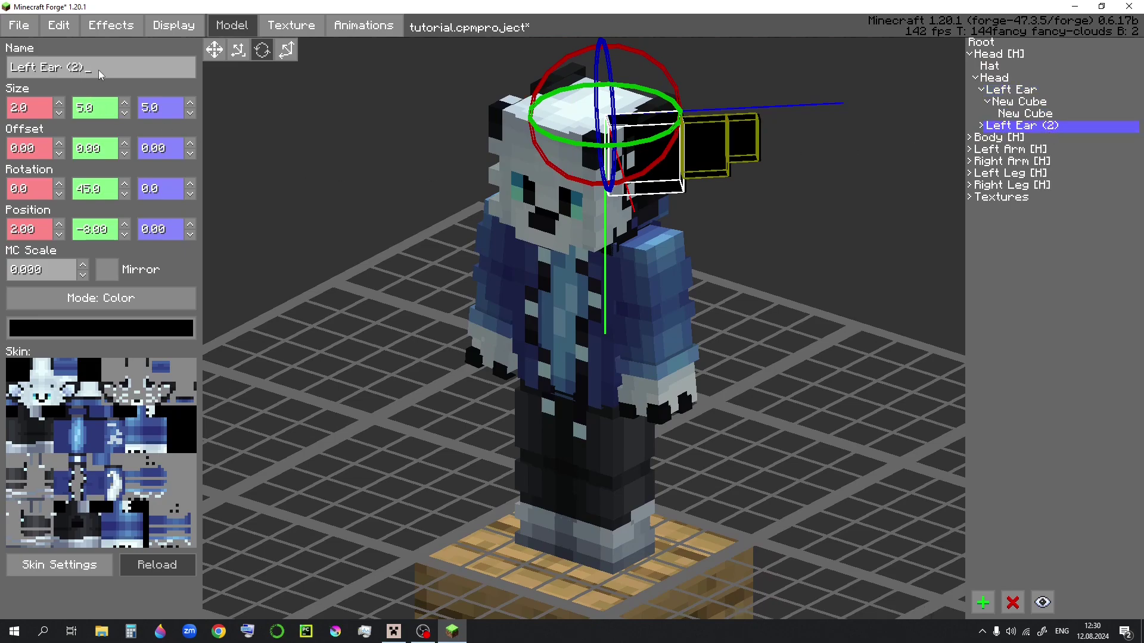
pyautogui.press('BackSpace')
pyautogui.press('BackSpace')
pyautogui.press('BackSpace')
pyautogui.press('BackSpace')
pyautogui.press('BackSpace')
pyautogui.press('BackSpace')
pyautogui.press('BackSpace')
pyautogui.press('BackSpace')
pyautogui.press('BackSpace')
pyautogui.press('BackSpace')
pyautogui.press('BackSpace')
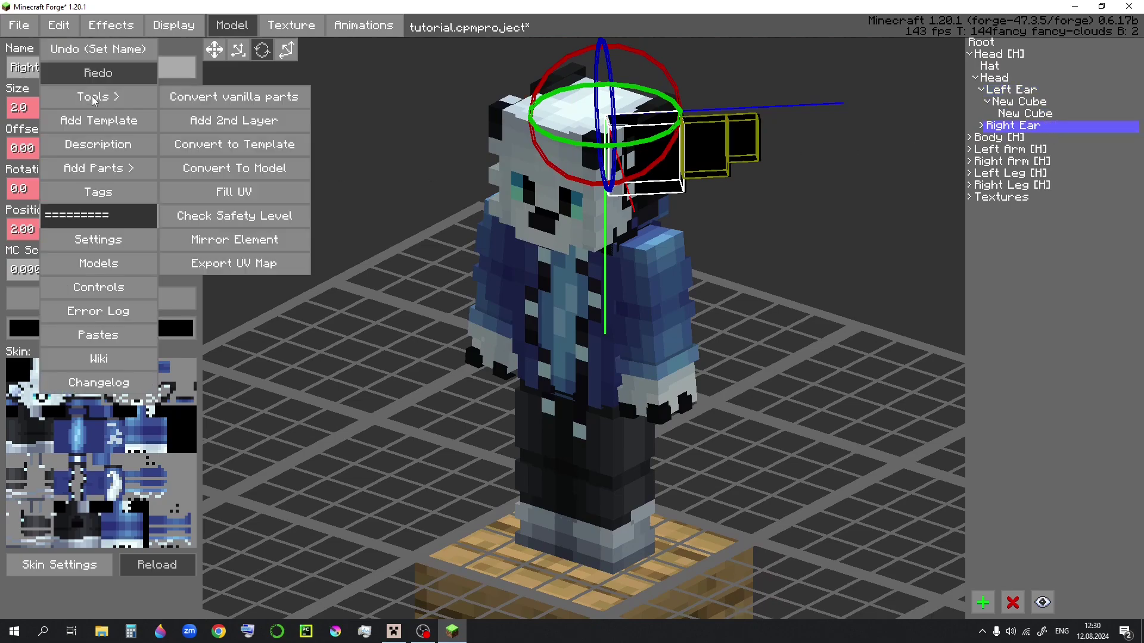
# Mirror the Right Ear element to the opposite side of the head and save the project.
pyautogui.click(247, 241)
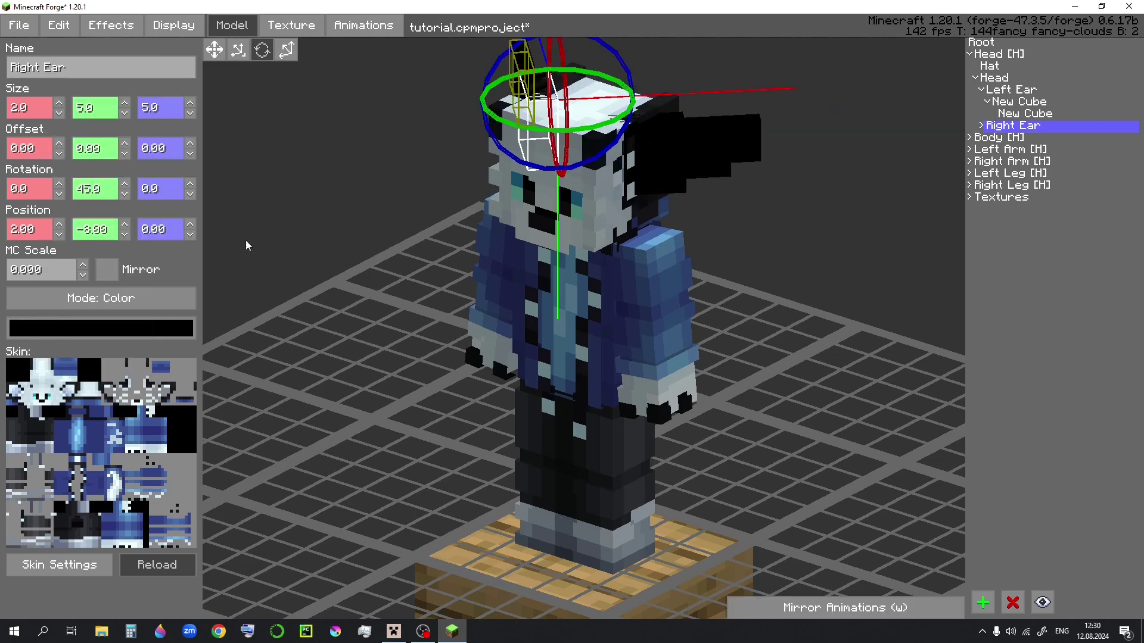
pyautogui.moveTo(357, 239); pyautogui.dragTo(476, 245, button='middle')
pyautogui.click(827, 267)
pyautogui.moveTo(827, 267); pyautogui.dragTo(885, 292, button='middle')
pyautogui.hotkey('ctrl', 's')
pyautogui.moveTo(798, 208); pyautogui.dragTo(760, 229, button='middle')
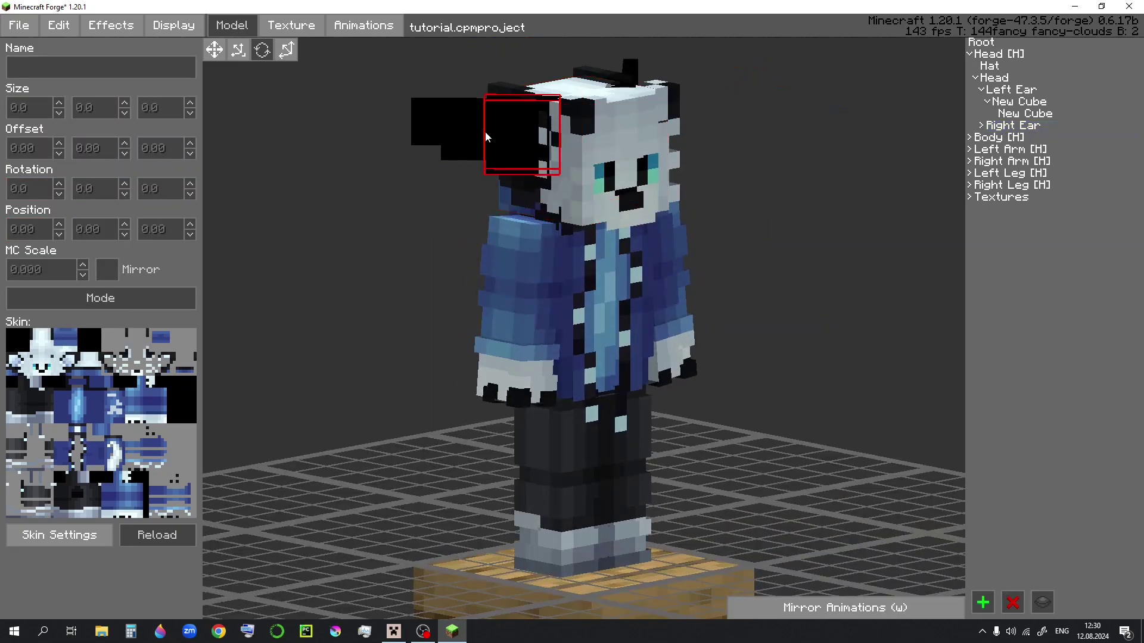
pyautogui.click(432, 141)
pyautogui.click(498, 144)
pyautogui.click(385, 157)
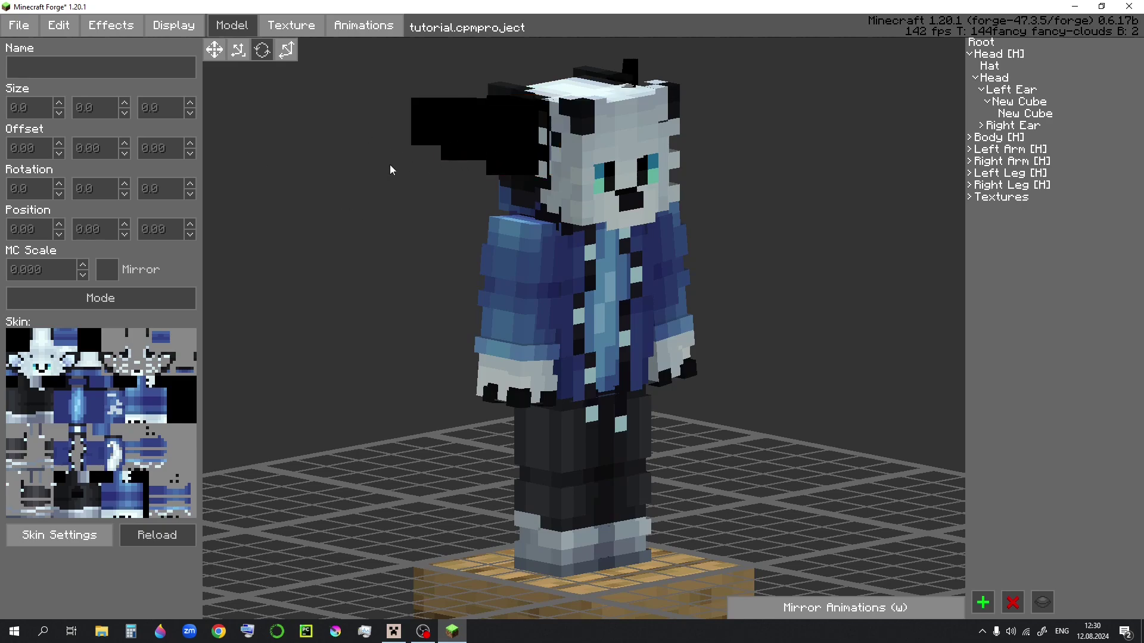
# Switch to the skins folder in File Explorer and make a copy of d5f7461fbdf8a836.png.
pyautogui.click(1073, 8)
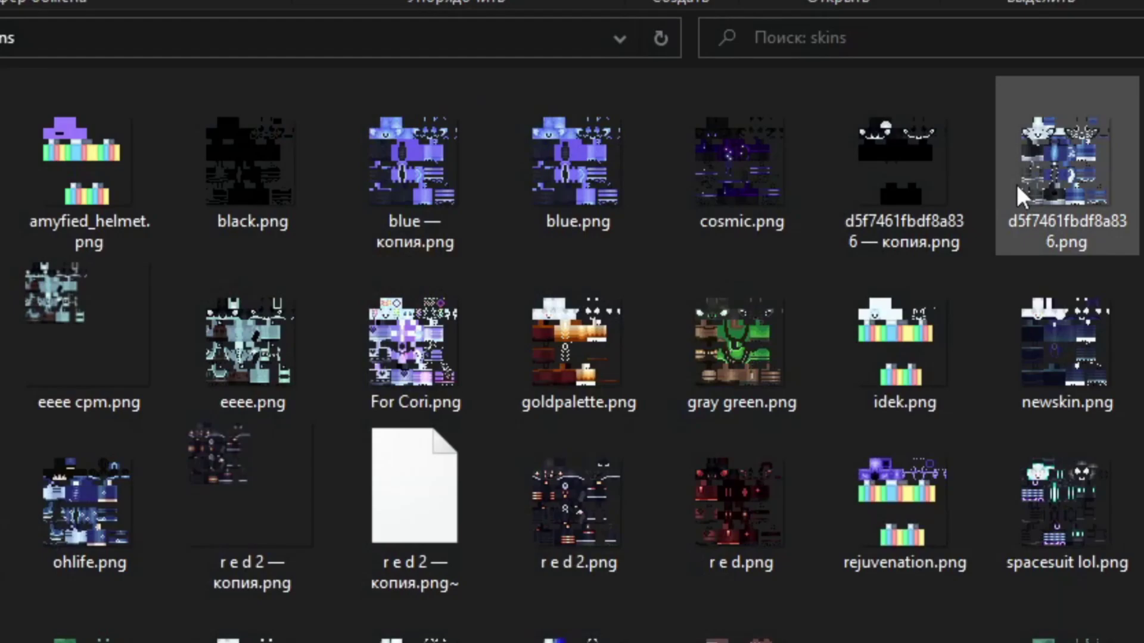
pyautogui.click(1070, 140)
pyautogui.scroll(-1, 753, 358)
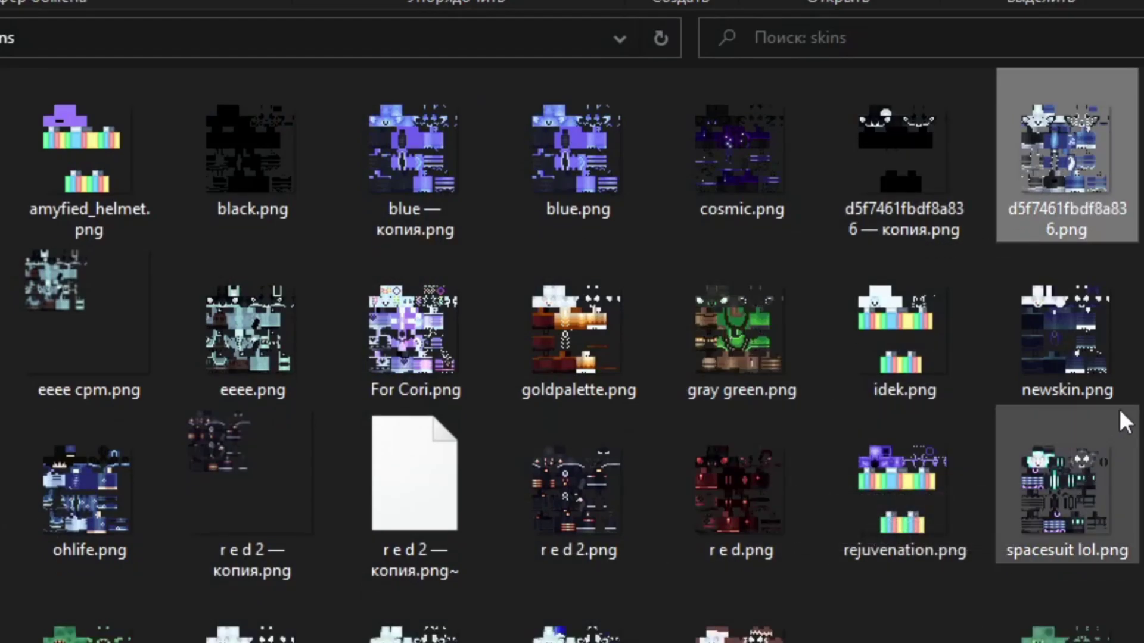
pyautogui.hotkey('ctrl', 'v')
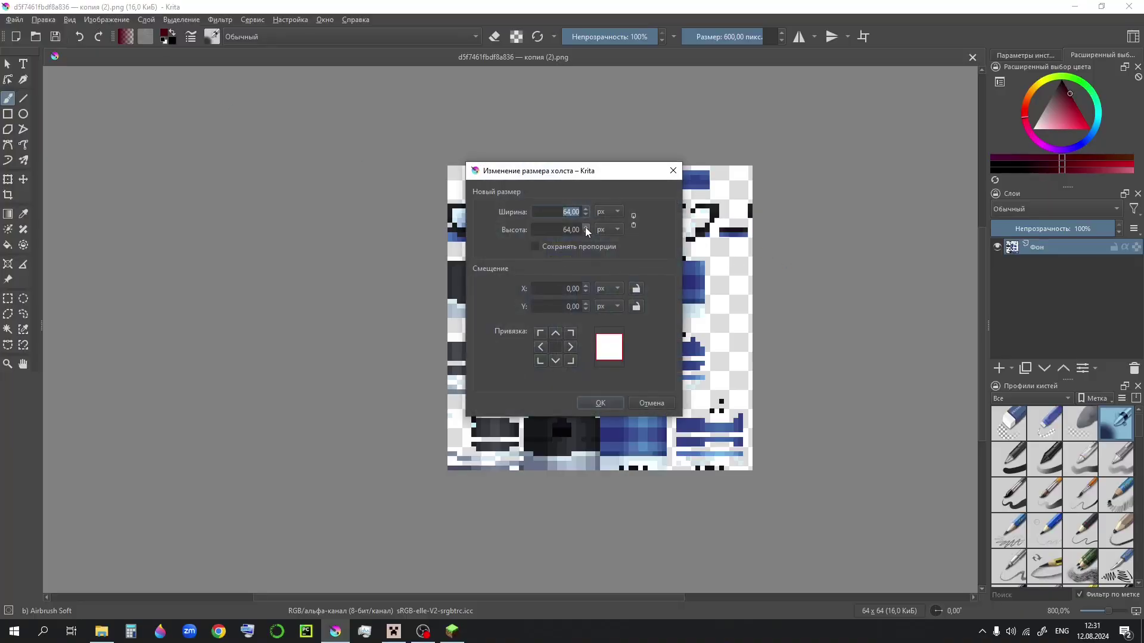
# Resize the canvas of the copied skin in Krita to 128 × 128 px.
pyautogui.write('128')
pyautogui.press('Tab')
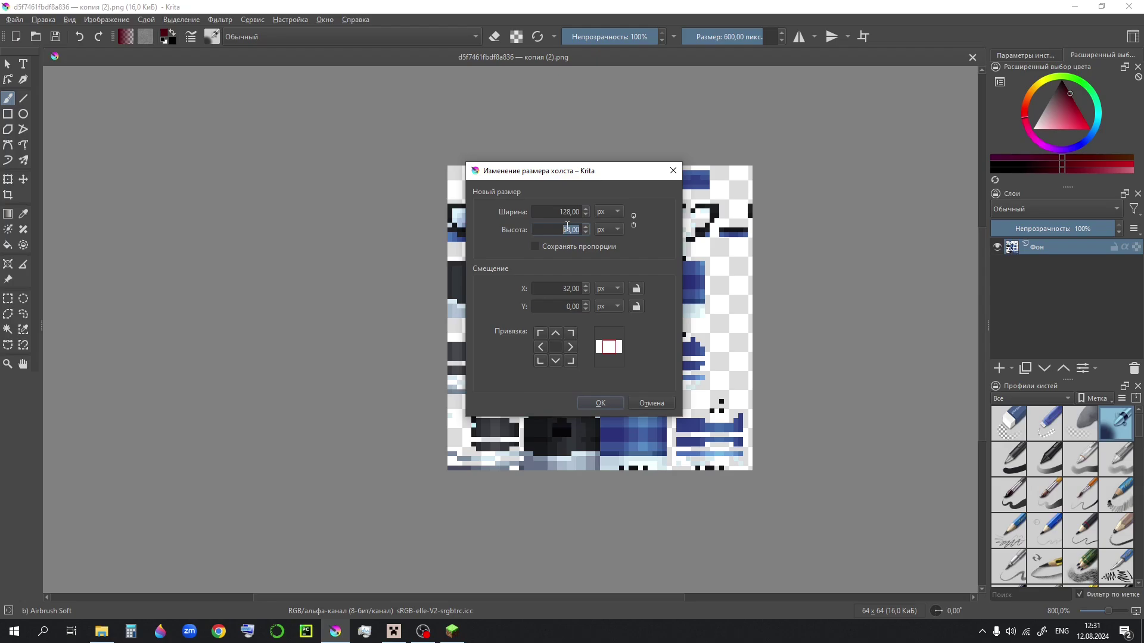
pyautogui.write('128')
pyautogui.click(598, 407)
# Move the skin artwork into the upper-left corner of the enlarged canvas, save the PNG and close Krita.
pyautogui.moveTo(493, 195); pyautogui.dragTo(439, 164)
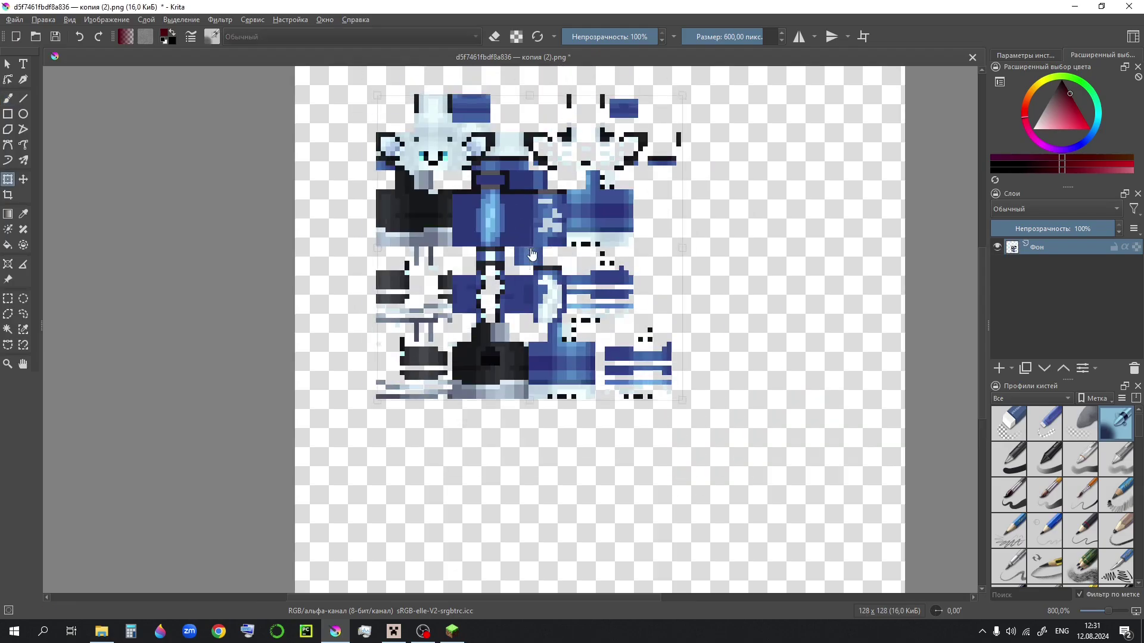
pyautogui.scroll(-2, 507, 233)
pyautogui.scroll(1, 466, 185)
pyautogui.hotkey('ctrl', 'r')
pyautogui.hotkey('ctrl', 's')
pyautogui.click(663, 406)
pyautogui.click(1129, 6)
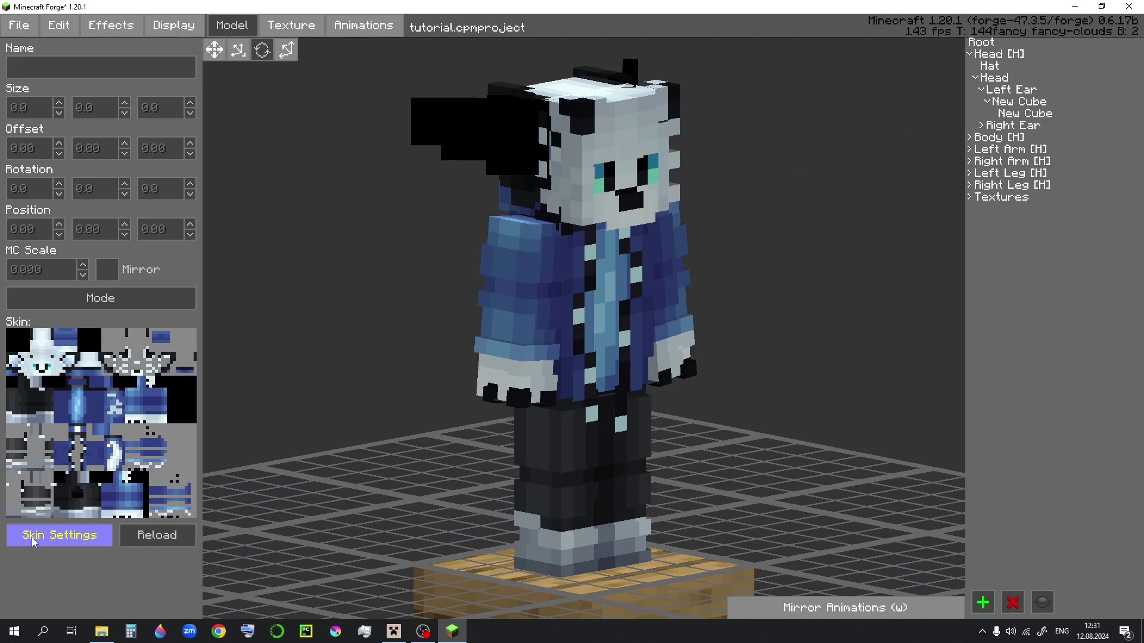
# Load "d5f7461fbdf8a836 — копия (2).png" from the skins folder as the model's custom skin.
pyautogui.click(31, 537)
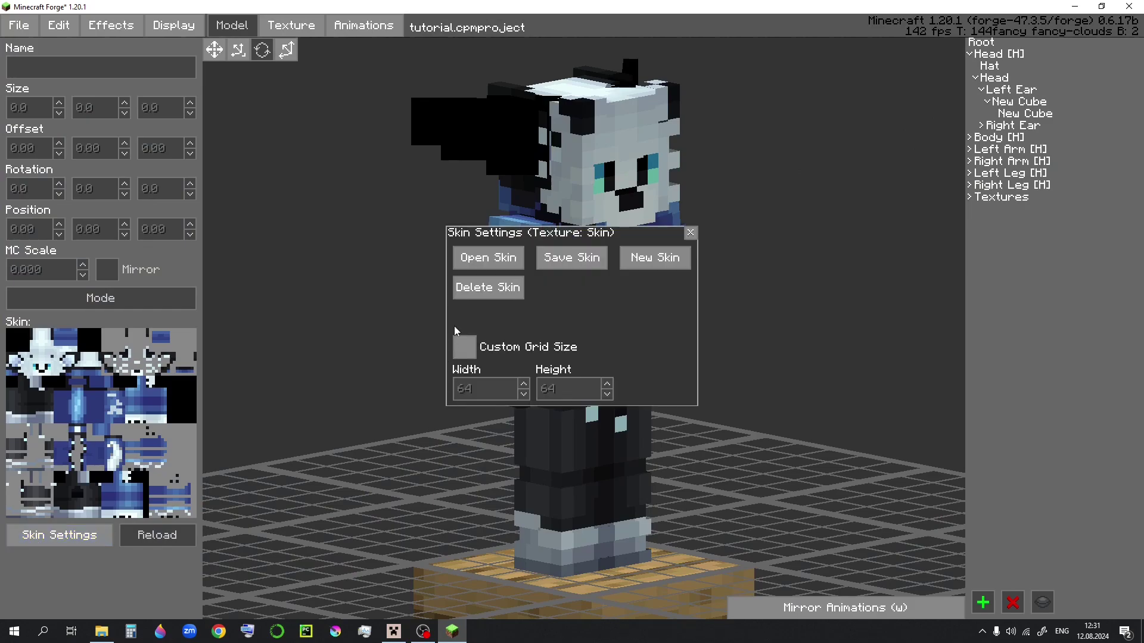
pyautogui.click(484, 256)
pyautogui.click(101, 631)
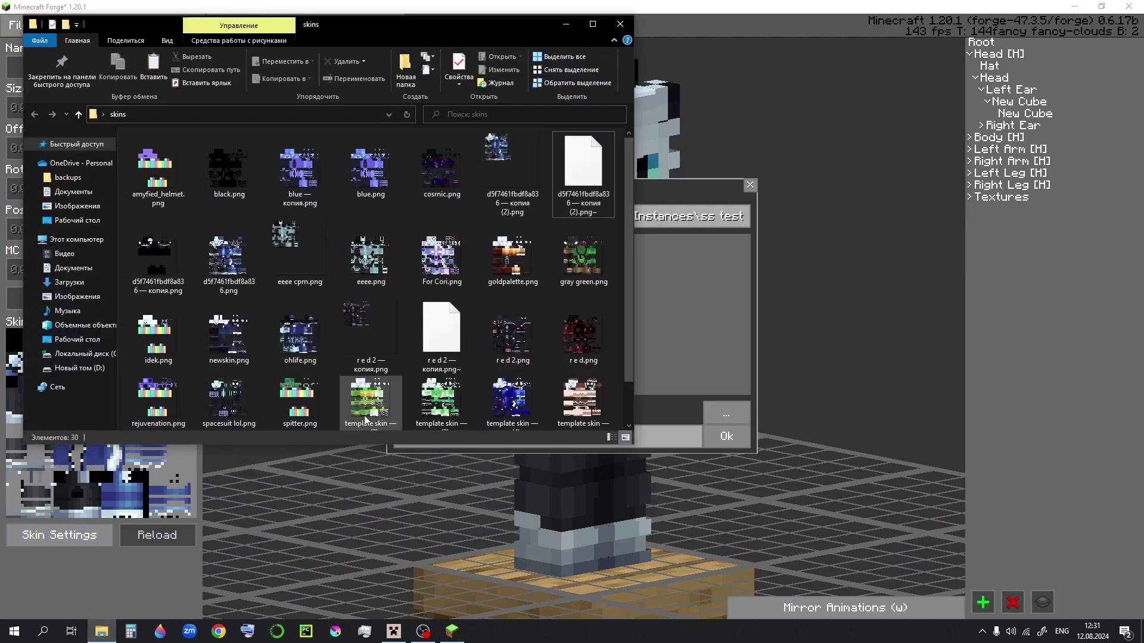
pyautogui.moveTo(505, 159); pyautogui.dragTo(710, 284)
pyautogui.click(565, 27)
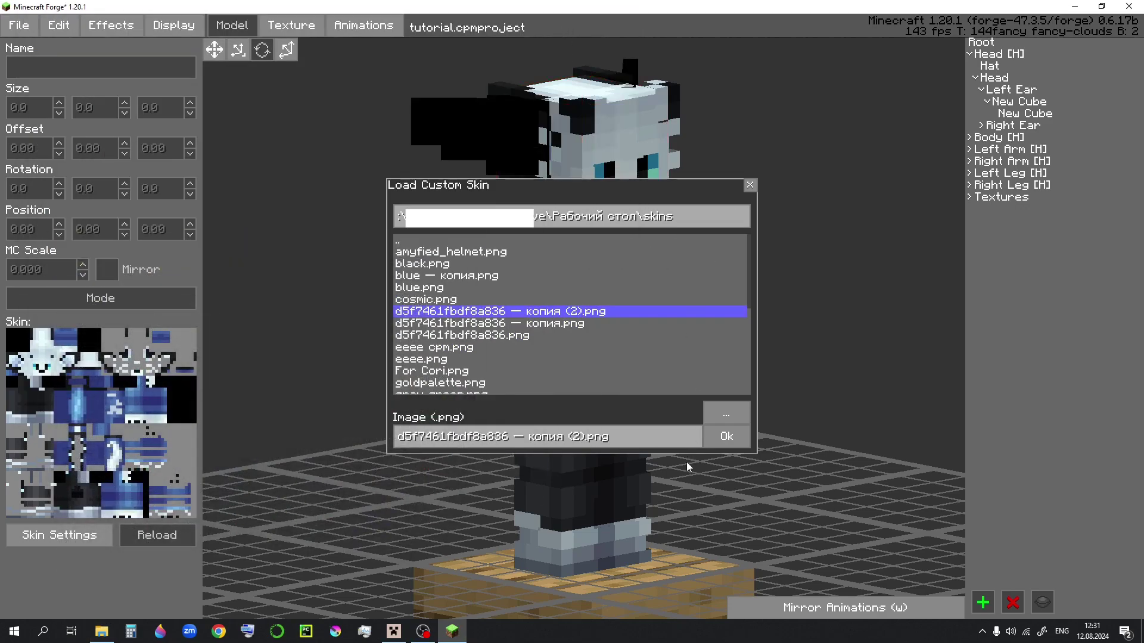
pyautogui.click(726, 436)
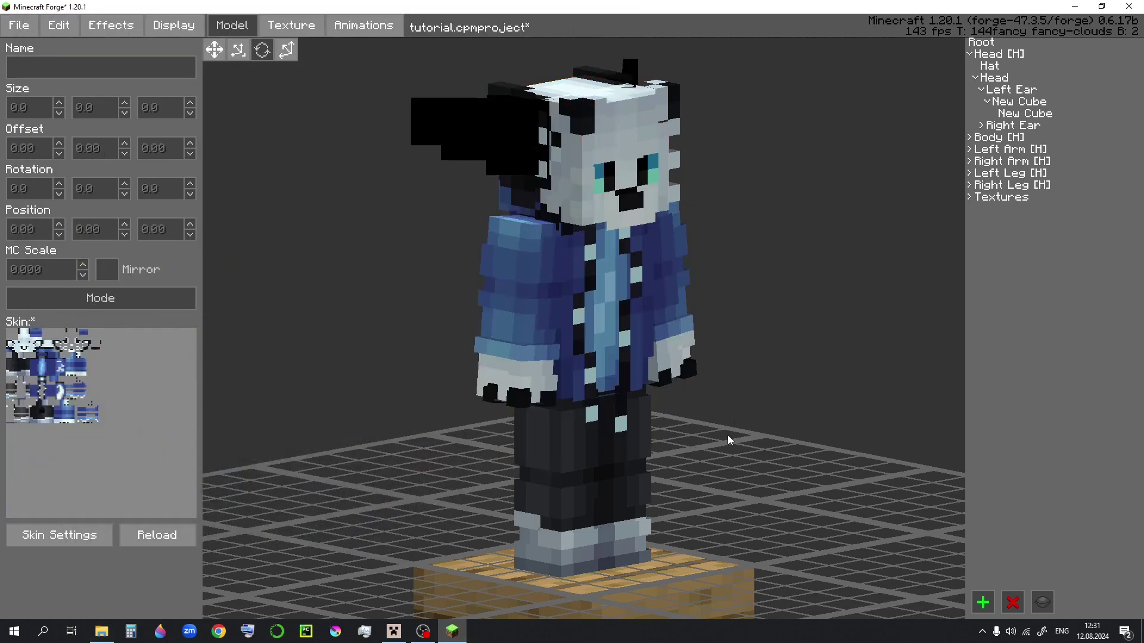
# Save the project with the enlarged skin and switch to texture editing.
pyautogui.click(287, 23)
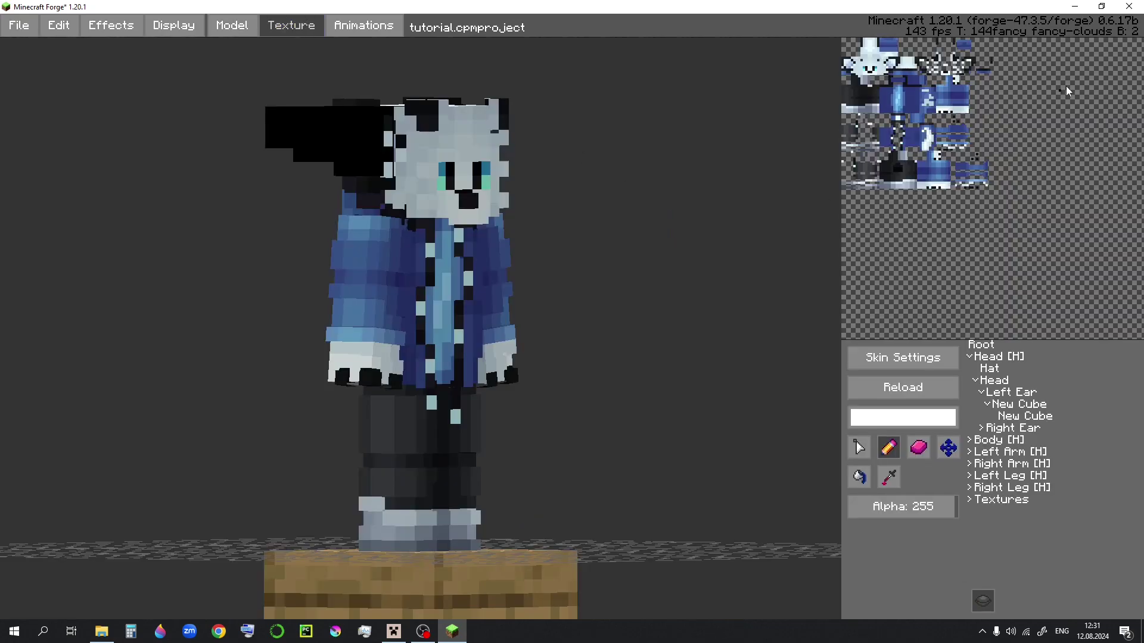
pyautogui.scroll(-1, 1047, 78)
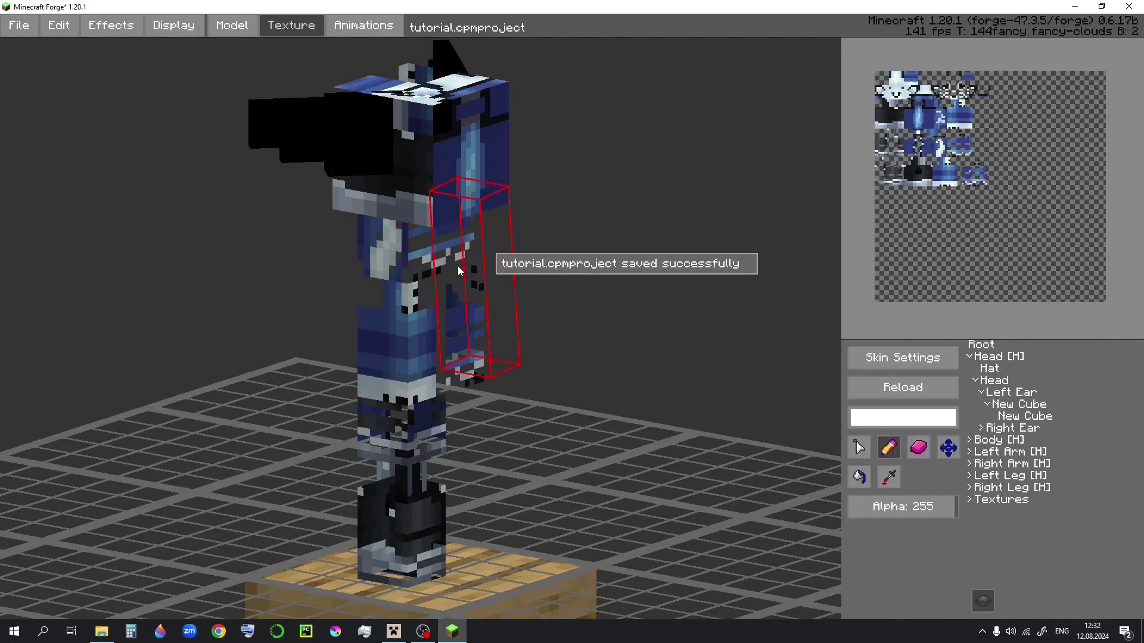
# Set the skin's custom grid size to 128 wide and 128 high in the skin settings.
pyautogui.click(912, 362)
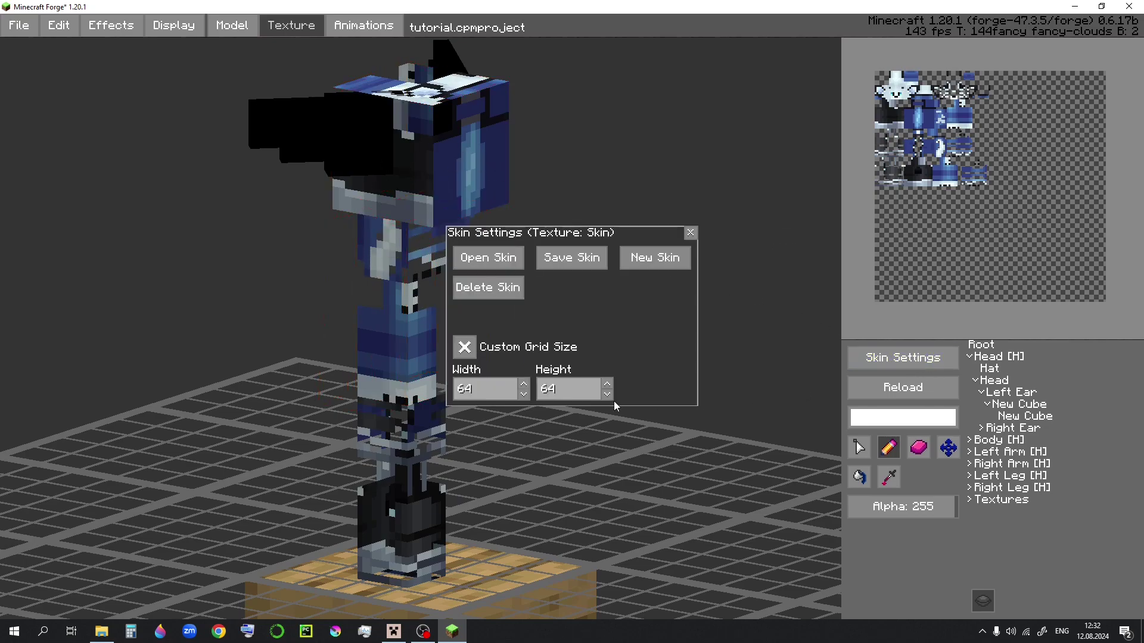
pyautogui.click(485, 391)
pyautogui.press('BackSpace')
pyautogui.press('BackSpace')
pyautogui.write('128')
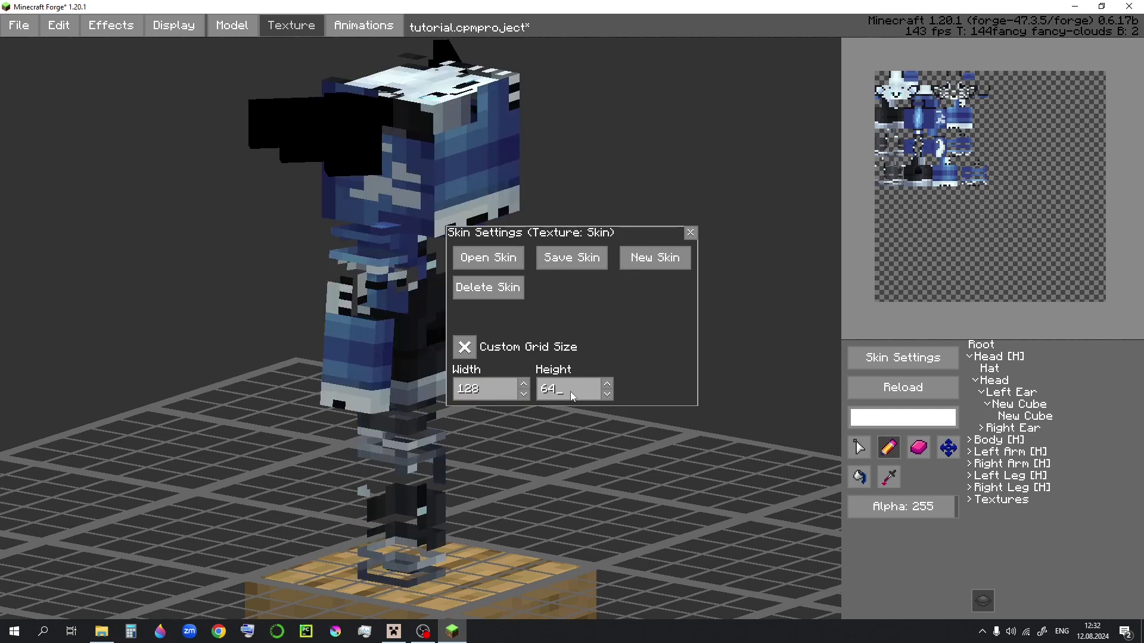
pyautogui.press('BackSpace')
pyautogui.press('BackSpace')
pyautogui.write('128')
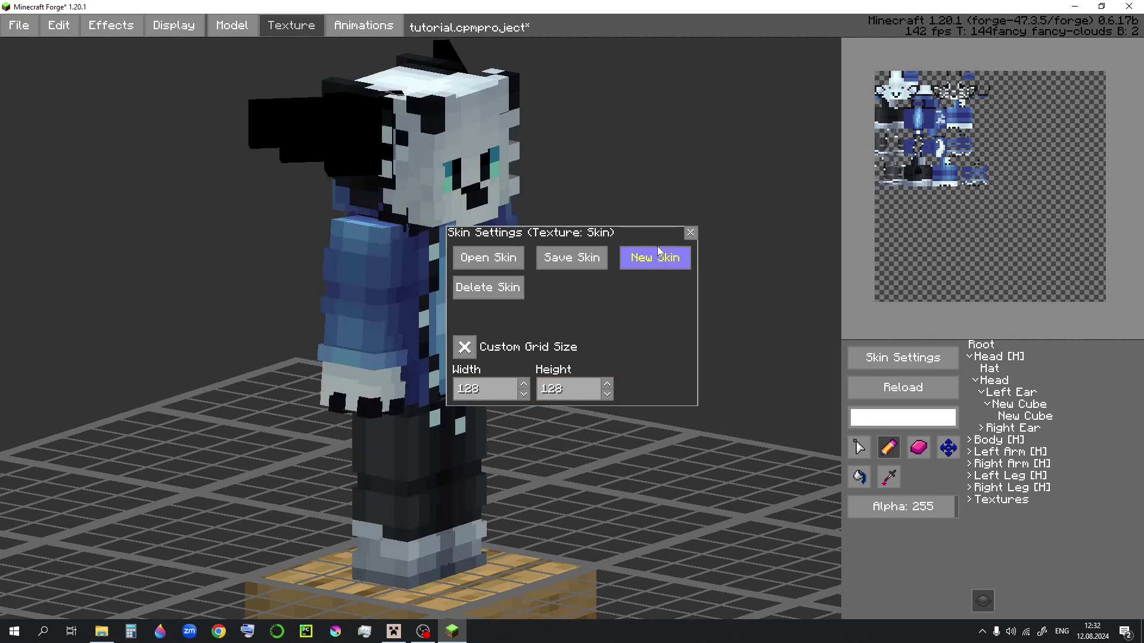
pyautogui.click(686, 234)
# Switch the Left Ear and its child cube from color mode to texture mode.
pyautogui.moveTo(685, 235)
pyautogui.mouseDown(button='middle')
pyautogui.moveTo(642, 227)
pyautogui.moveTo(685, 221)
pyautogui.mouseUp(button='middle')
pyautogui.click(982, 429)
pyautogui.click(1002, 395)
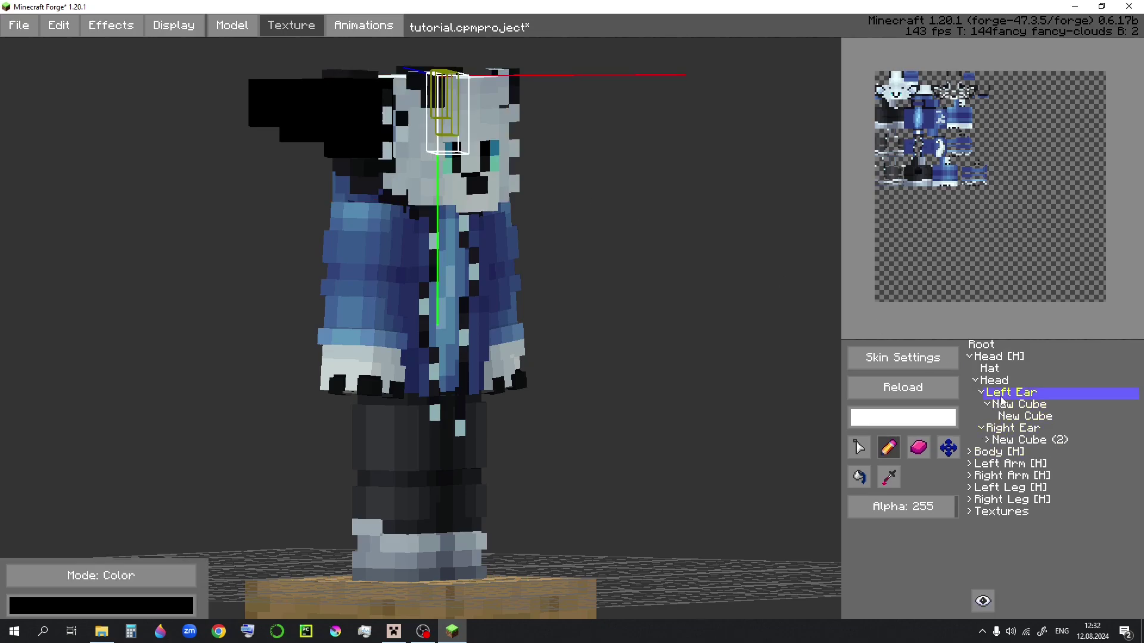
pyautogui.click(68, 575)
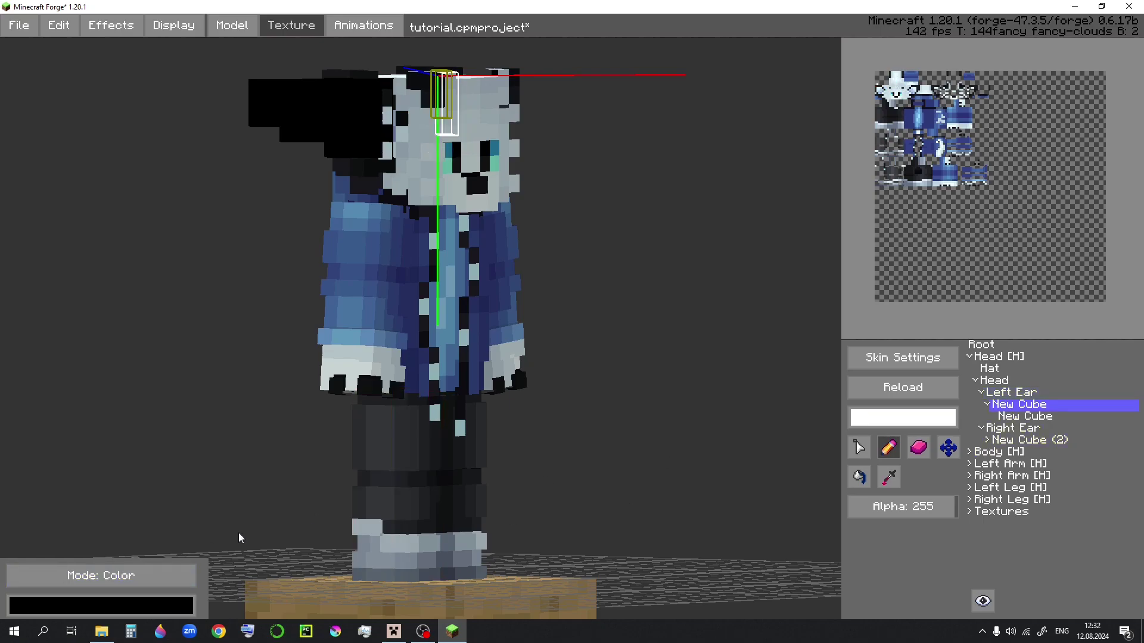
pyautogui.click(66, 563)
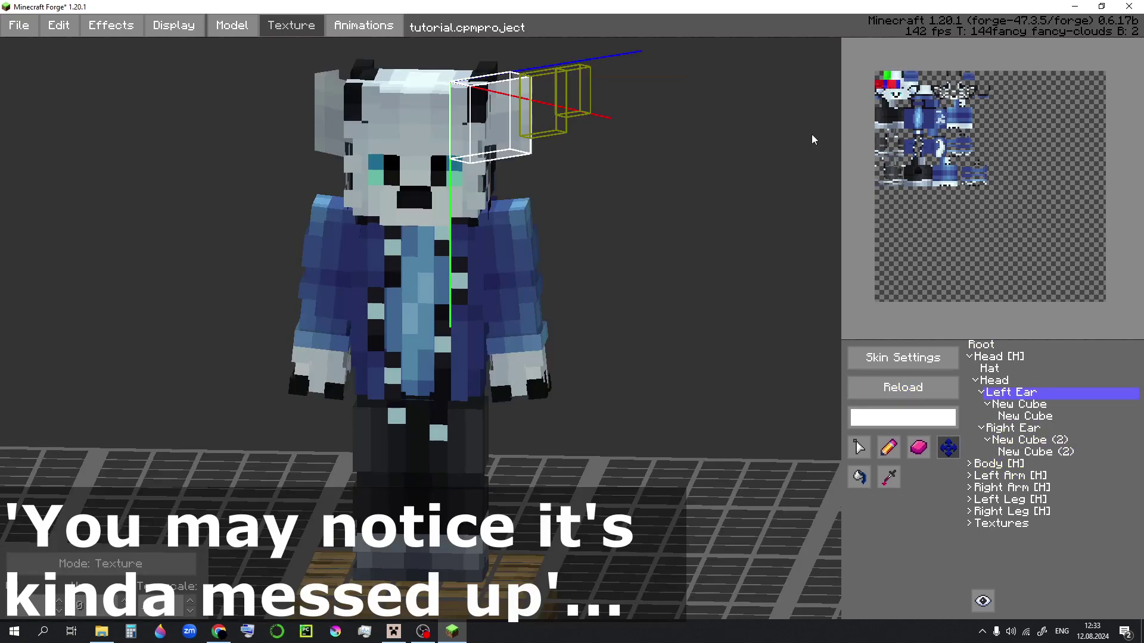
# Move the Left Ear's texture region off the head artwork to the empty area at U 0, V 64, and select its child cube.
pyautogui.click(906, 85)
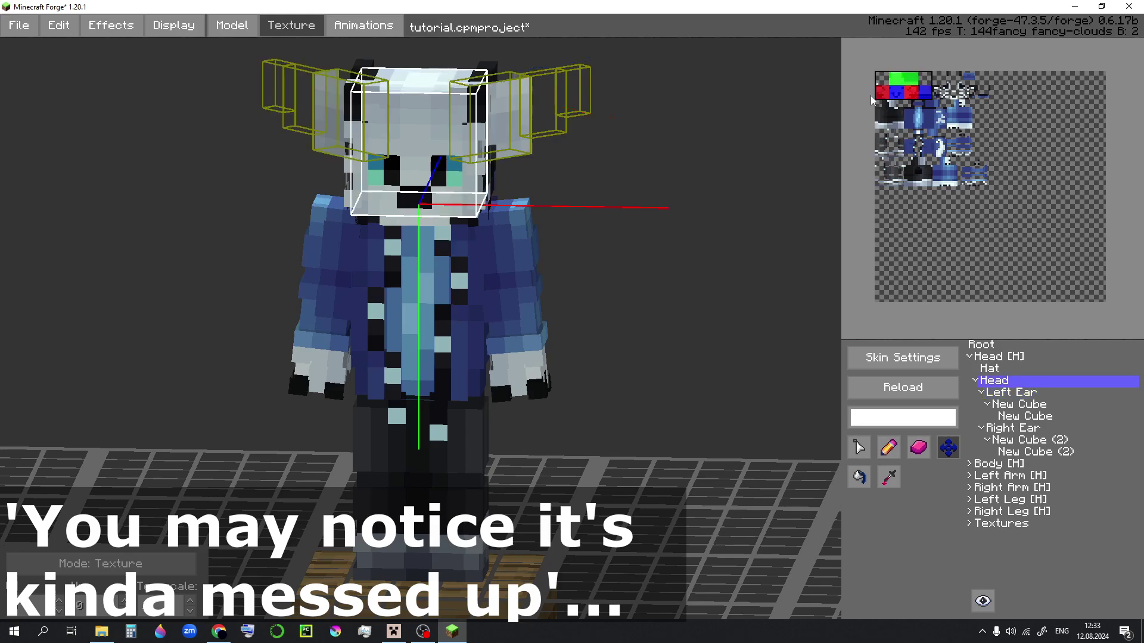
pyautogui.click(1034, 393)
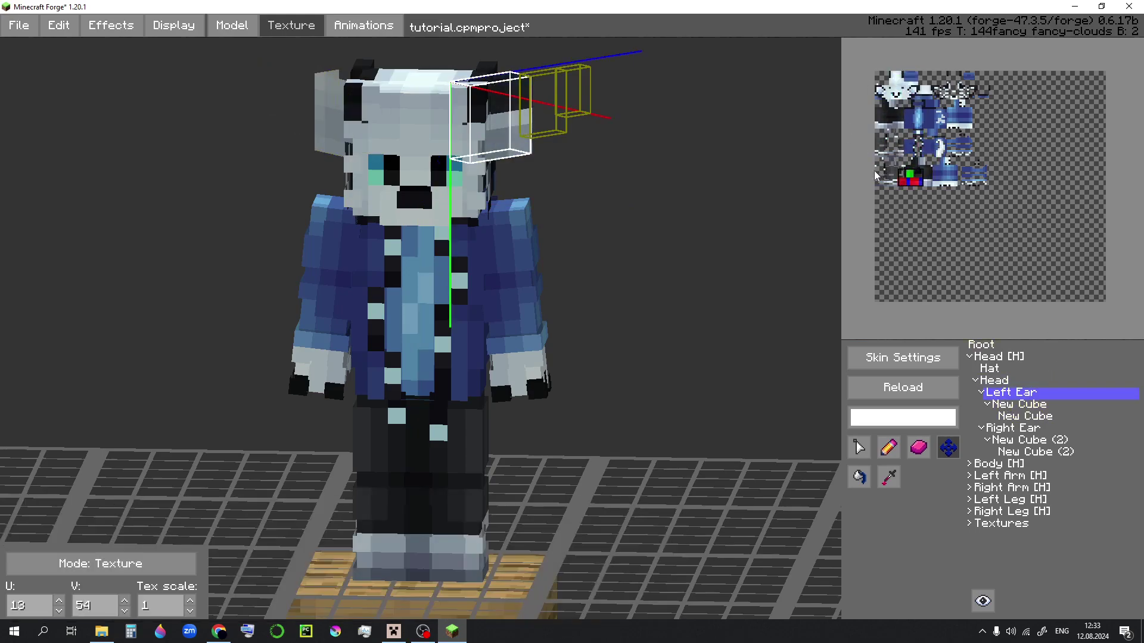
pyautogui.click(1020, 406)
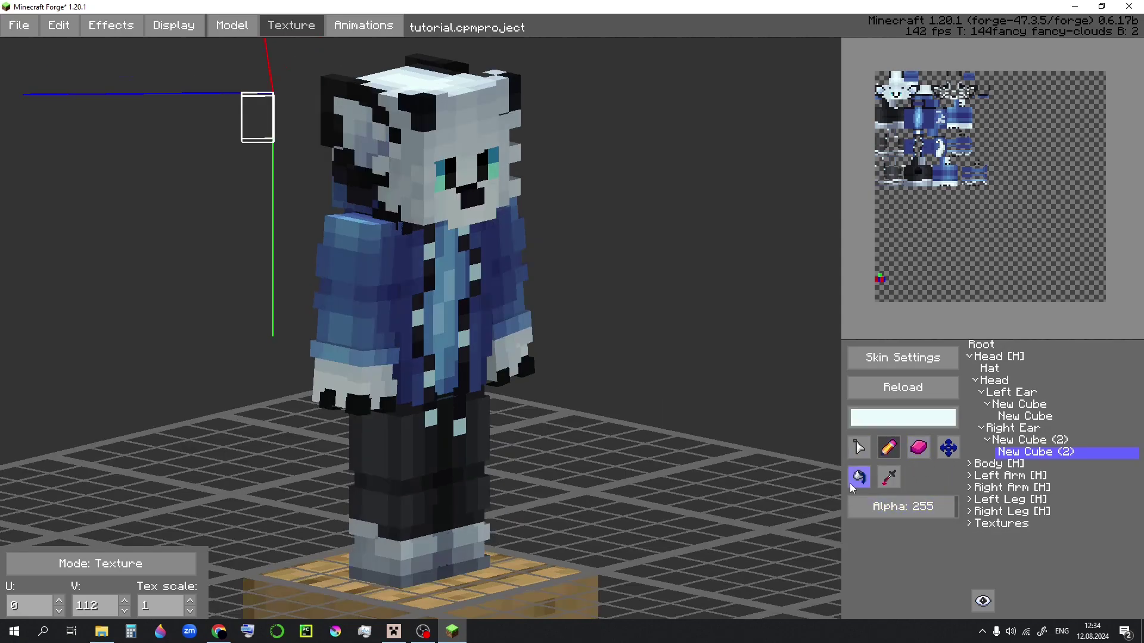
# Fill the tip cube of the Right Ear with the pale white colour and select its parent cube.
pyautogui.click(850, 483)
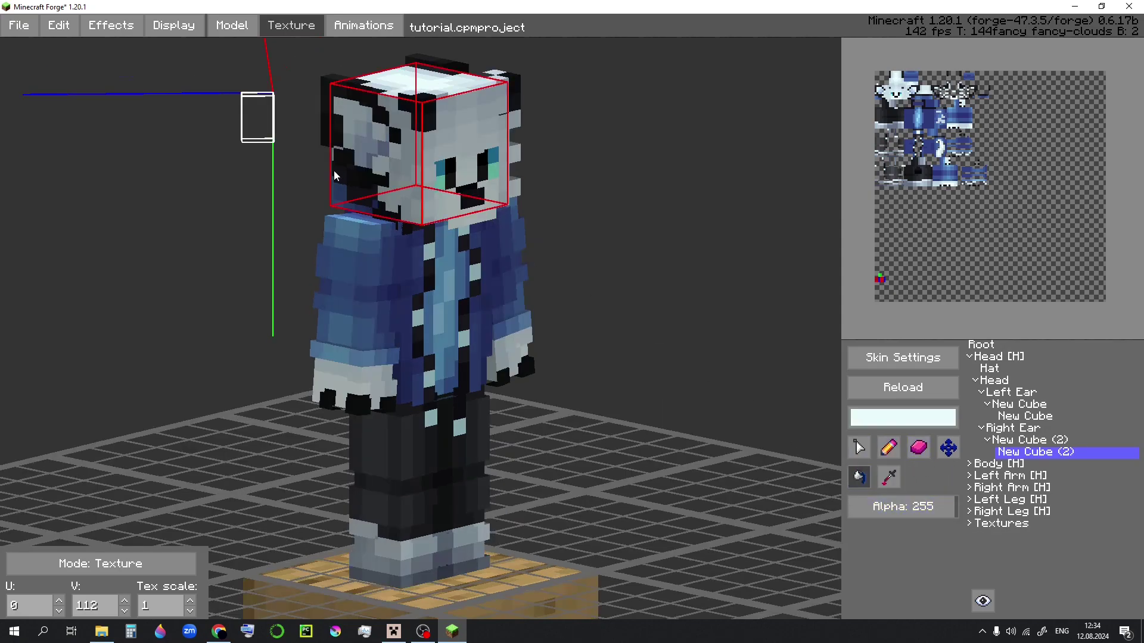
pyautogui.click(258, 117)
pyautogui.click(1018, 440)
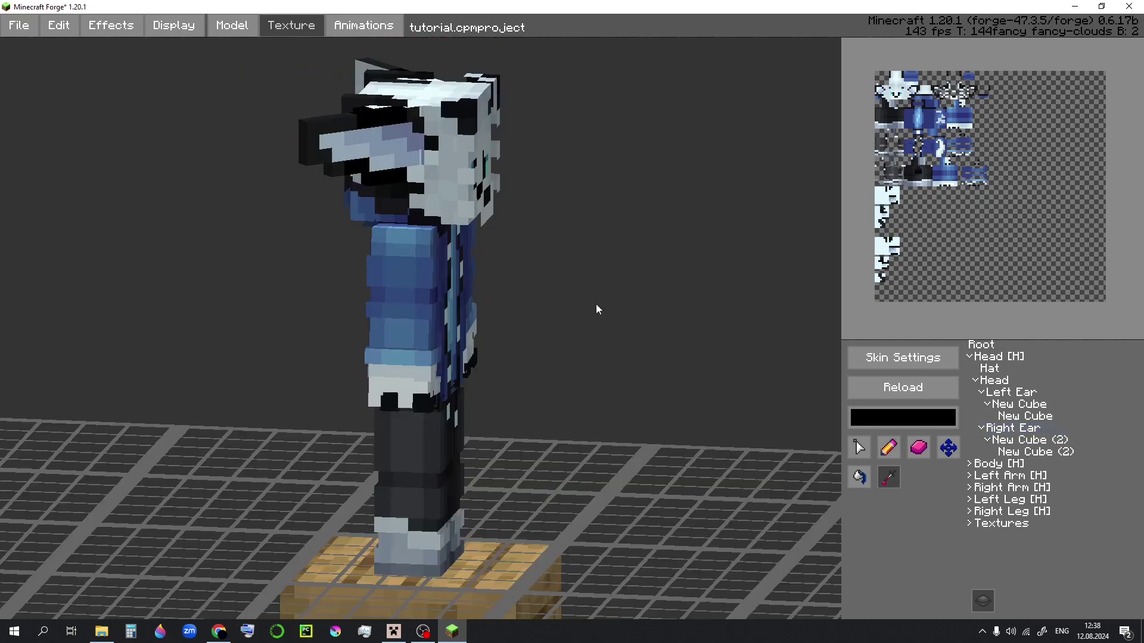
# Hide the Right Ear and Left Ear parts to expose the head texture behind them.
pyautogui.moveTo(596, 304); pyautogui.dragTo(485, 158, button='right')
pyautogui.click(1013, 428)
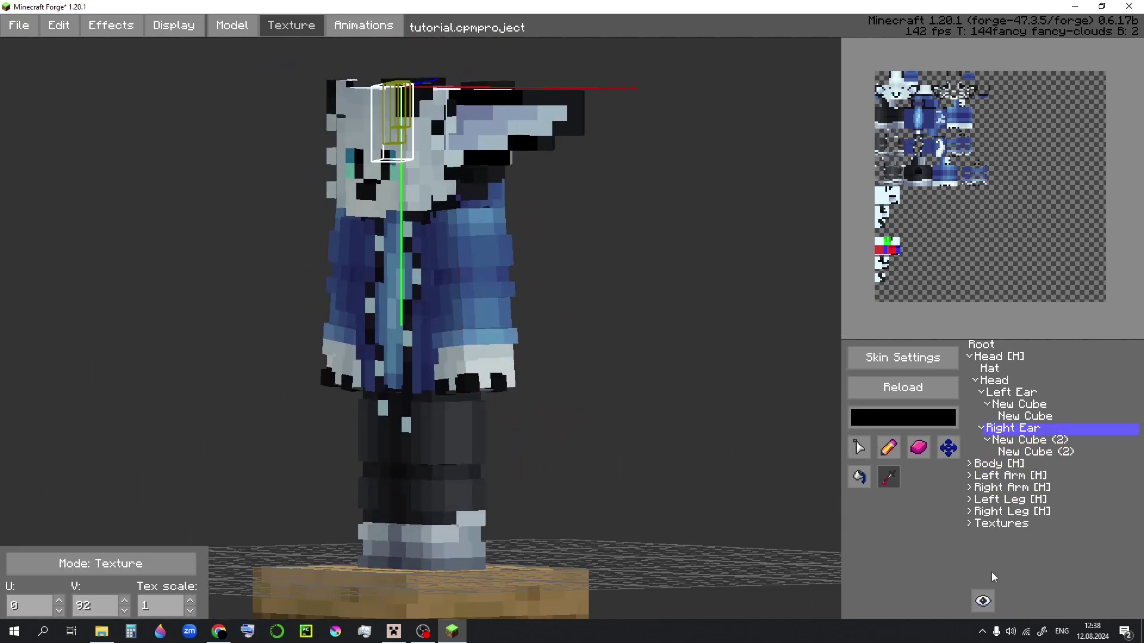
pyautogui.moveTo(507, 298); pyautogui.dragTo(708, 301, button='right')
pyautogui.moveTo(448, 104); pyautogui.dragTo(475, 132, button='right')
pyautogui.click(483, 149)
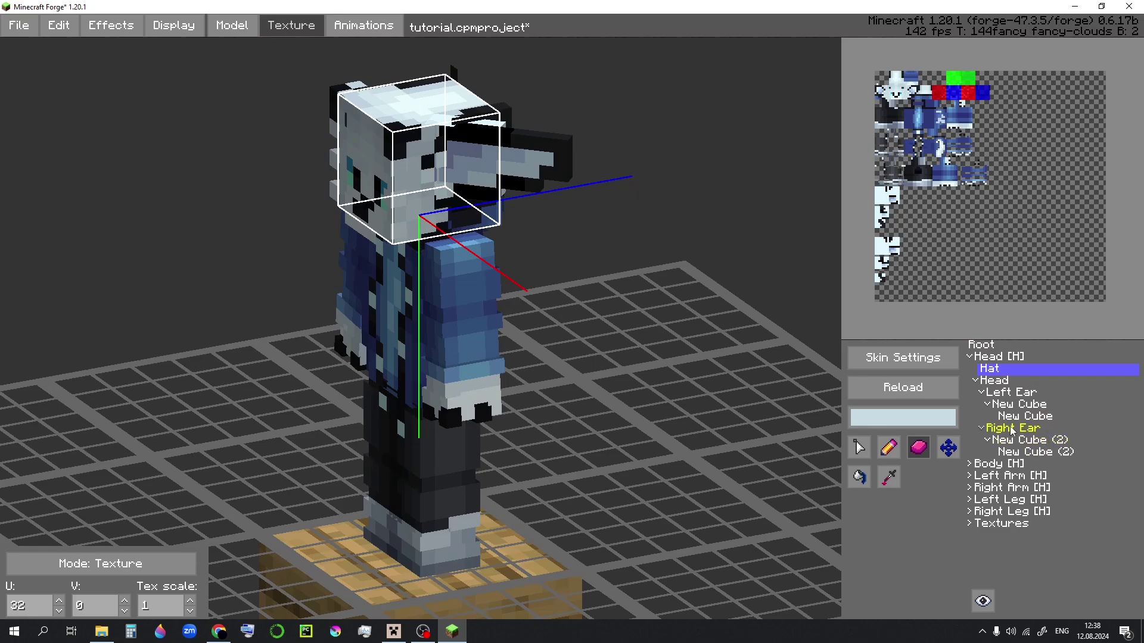
pyautogui.click(1006, 393)
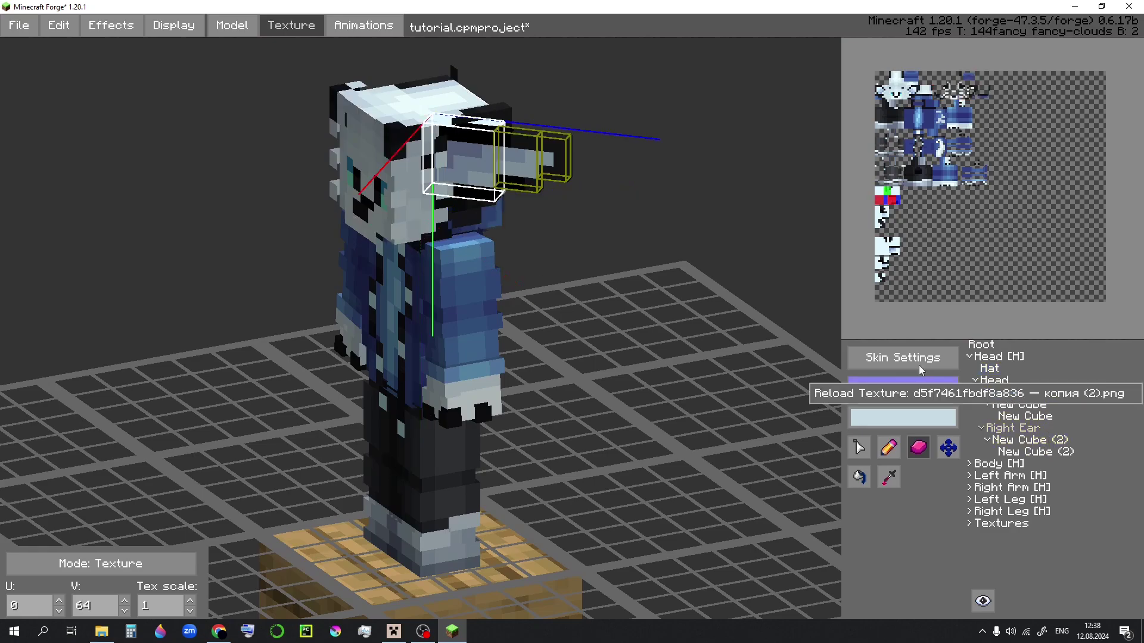
pyautogui.click(984, 603)
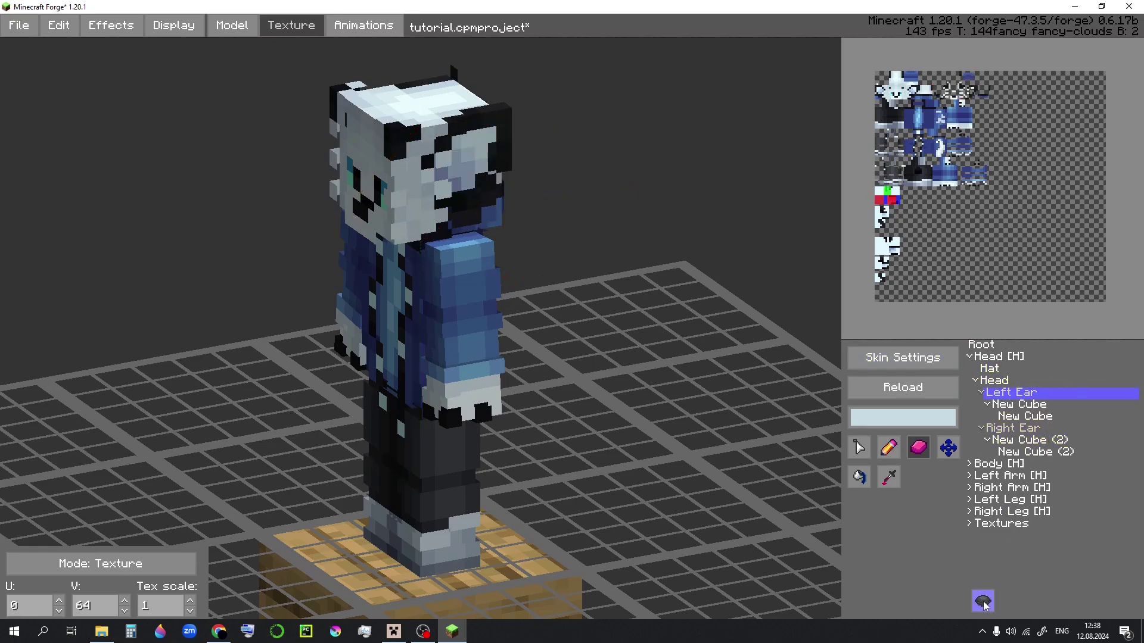
# Examine the painted ears and head from above, the side and the front.
pyautogui.moveTo(593, 250); pyautogui.dragTo(613, 262, button='middle')
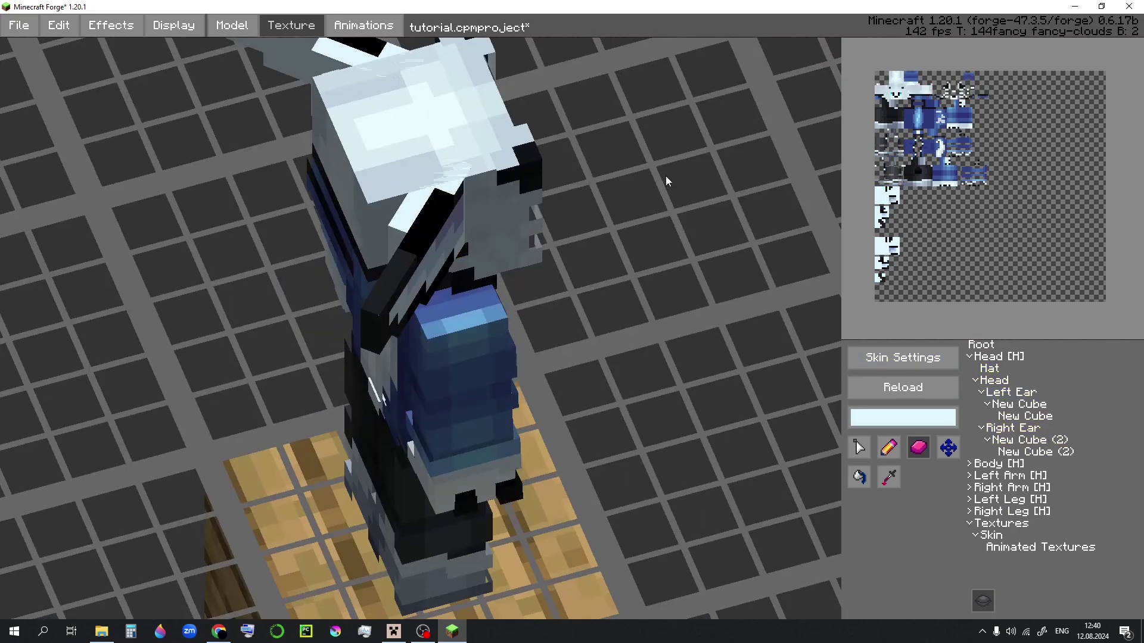
pyautogui.moveTo(624, 175); pyautogui.dragTo(596, 186, button='middle')
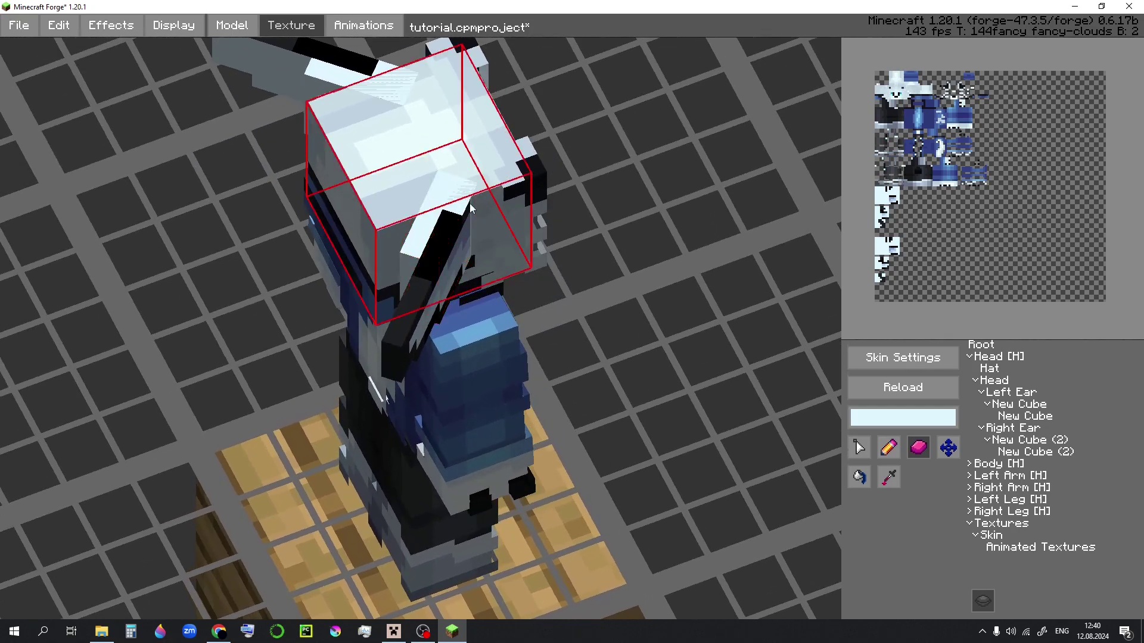
pyautogui.moveTo(469, 206); pyautogui.dragTo(448, 220, button='right')
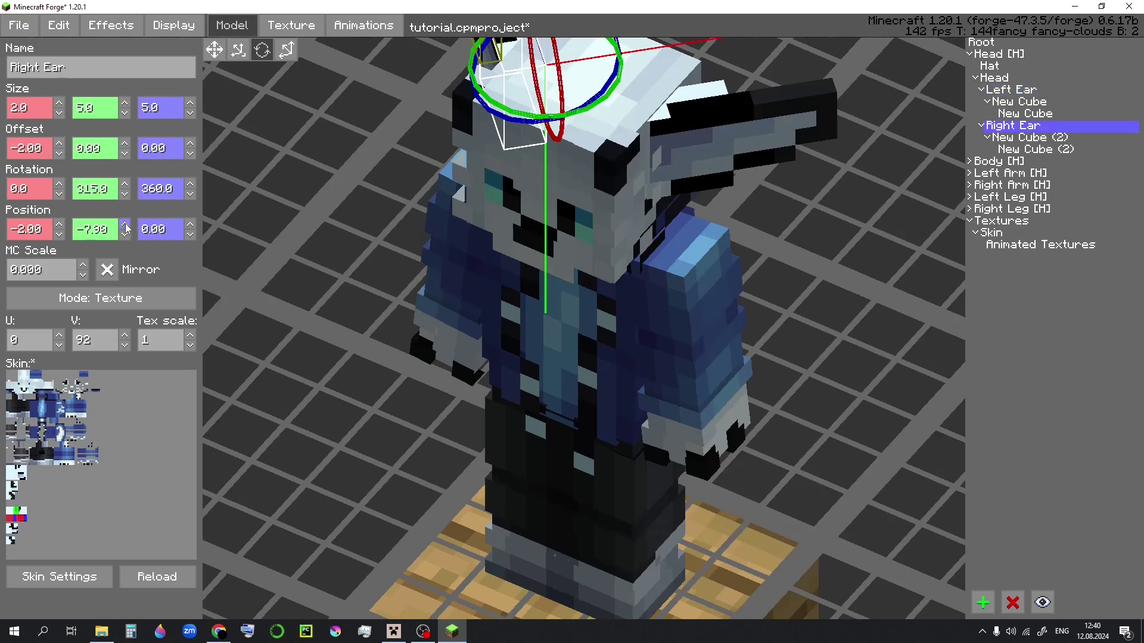
pyautogui.click(365, 241)
pyautogui.scroll(3, 366, 242)
pyautogui.moveTo(365, 241); pyautogui.dragTo(617, 165, button='right')
pyautogui.scroll(-3, 451, 265)
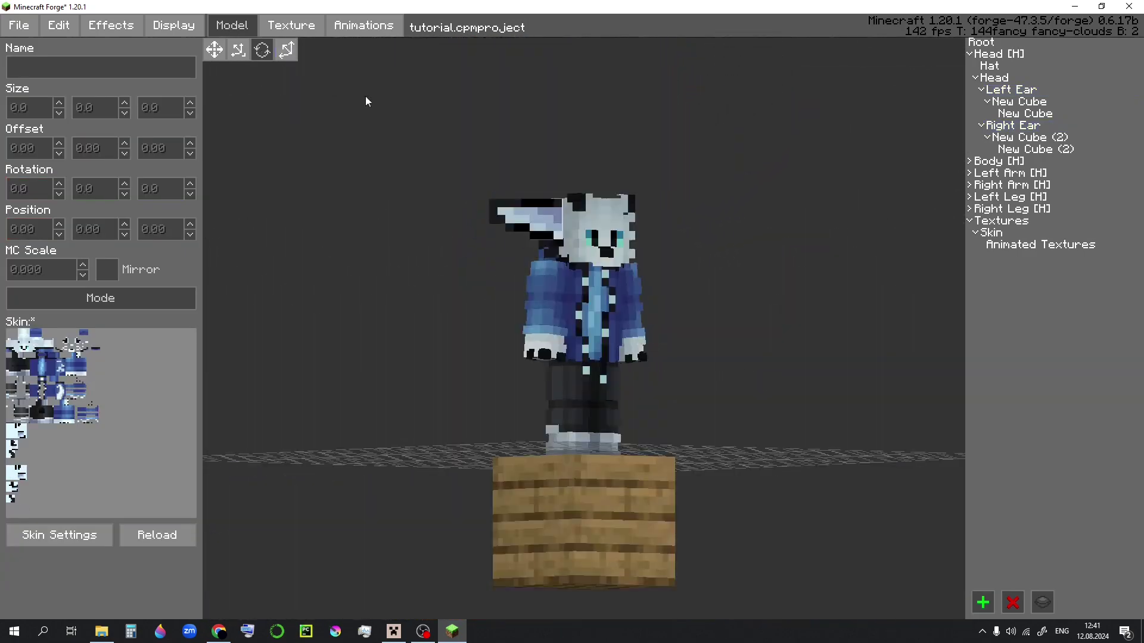
pyautogui.moveTo(400, 118); pyautogui.dragTo(551, 153, button='right')
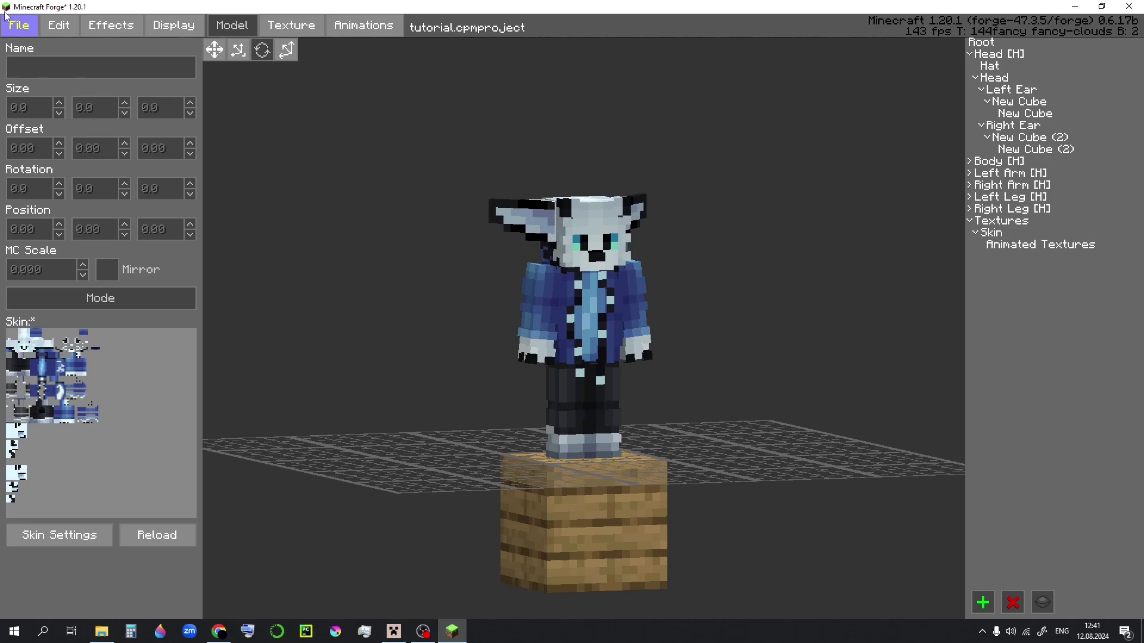
# Test the model in-game by opening the creative world New World (1).
pyautogui.click(16, 23)
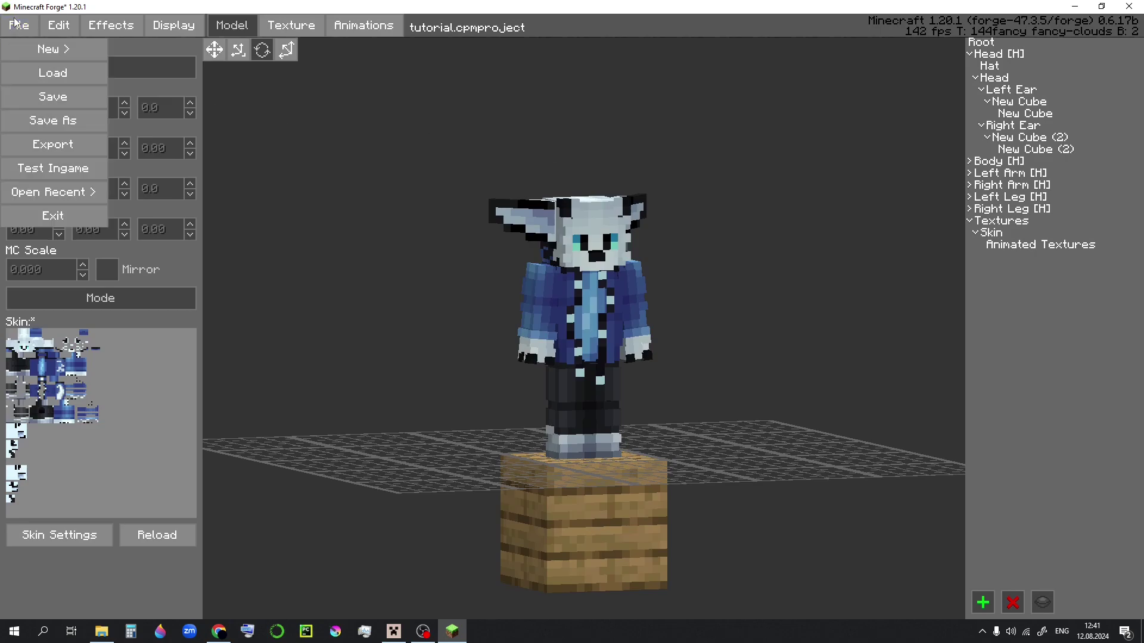
pyautogui.click(54, 169)
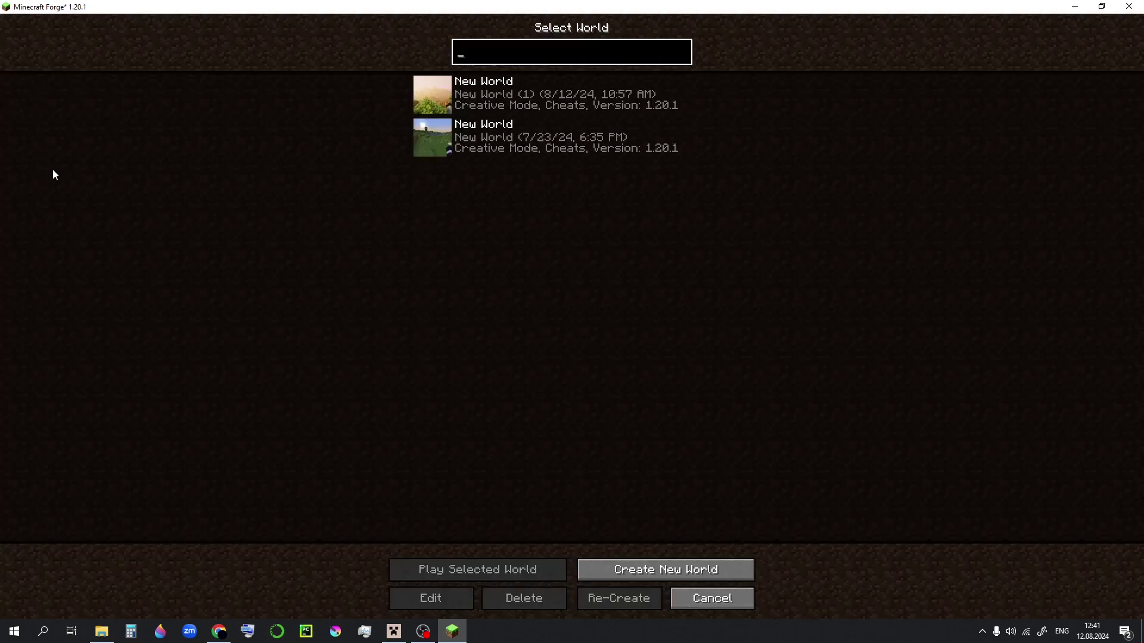
pyautogui.doubleClick(531, 113)
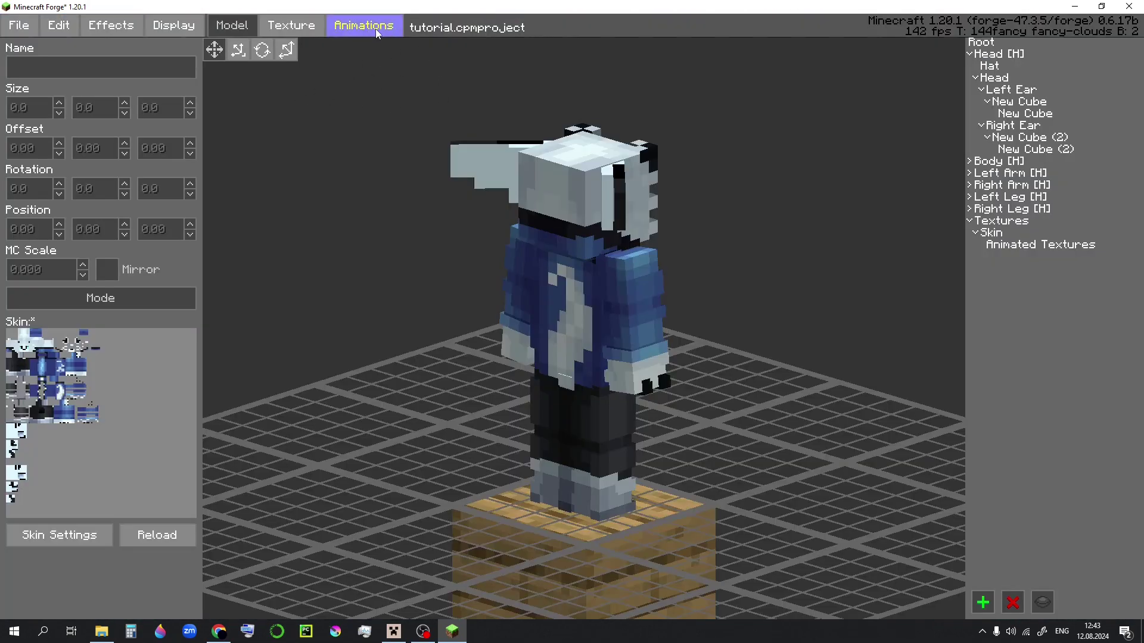
# Add a 5 × 5 × 12 tail cube under the Body part and offset it 8 along Z, behind the character.
pyautogui.moveTo(350, 101); pyautogui.dragTo(379, 156, button='middle')
pyautogui.moveTo(334, 245); pyautogui.dragTo(382, 241, button='middle')
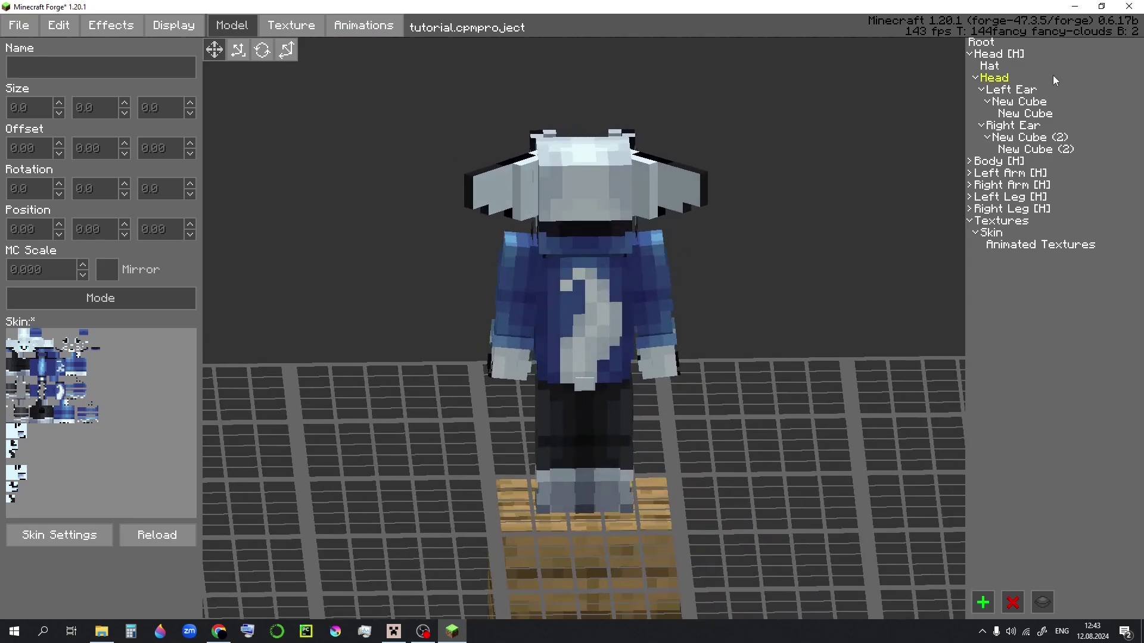
pyautogui.click(979, 165)
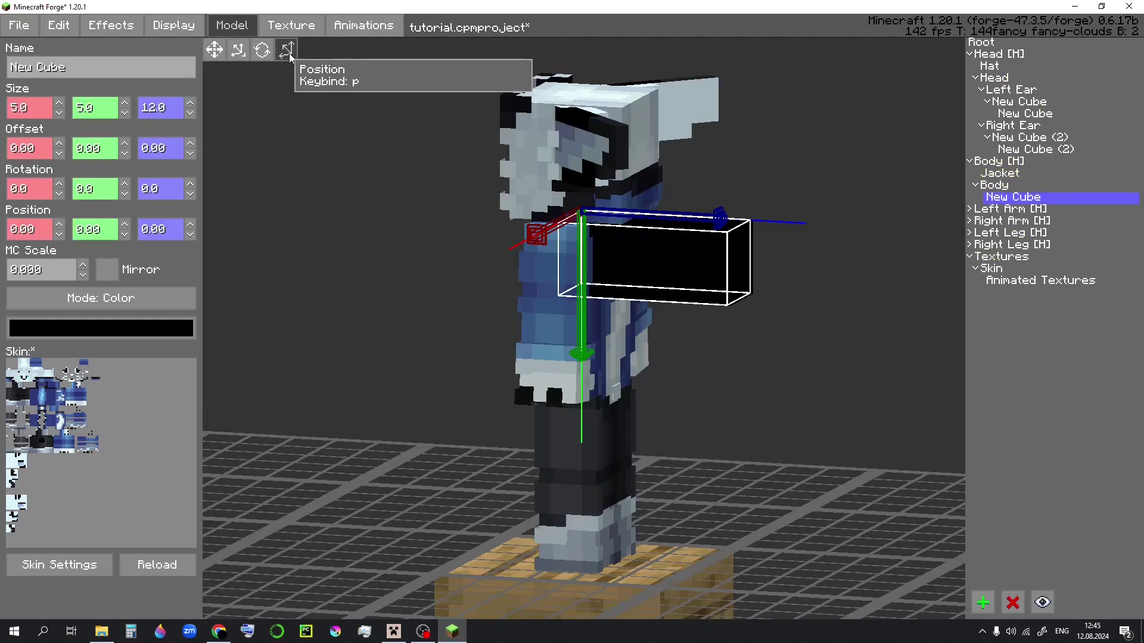
pyautogui.click(287, 50)
pyautogui.moveTo(499, 132); pyautogui.dragTo(581, 274, button='right')
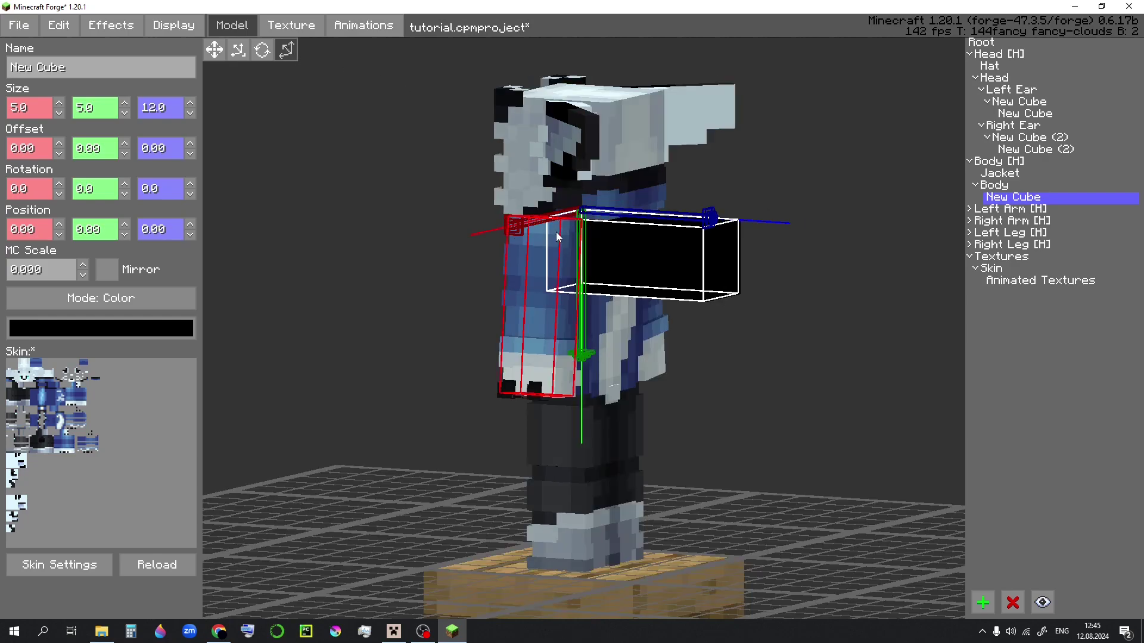
pyautogui.moveTo(783, 164); pyautogui.dragTo(796, 177, button='middle')
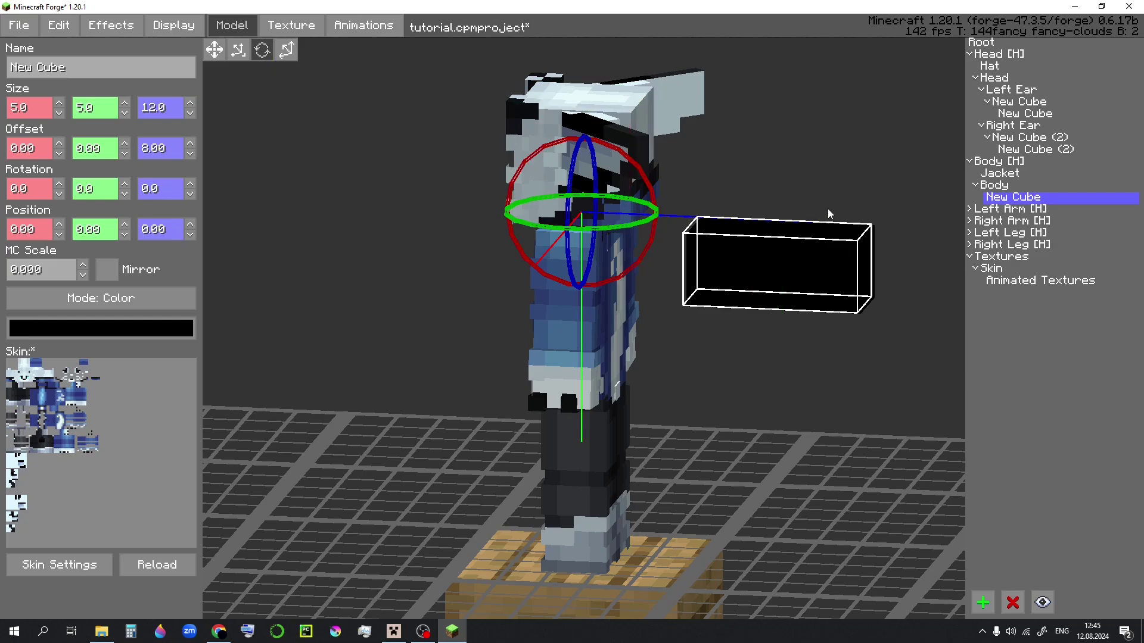
# Rotate the tail cube freehand around its pivot with the Rotation tool.
pyautogui.moveTo(828, 208); pyautogui.dragTo(760, 178, button='right')
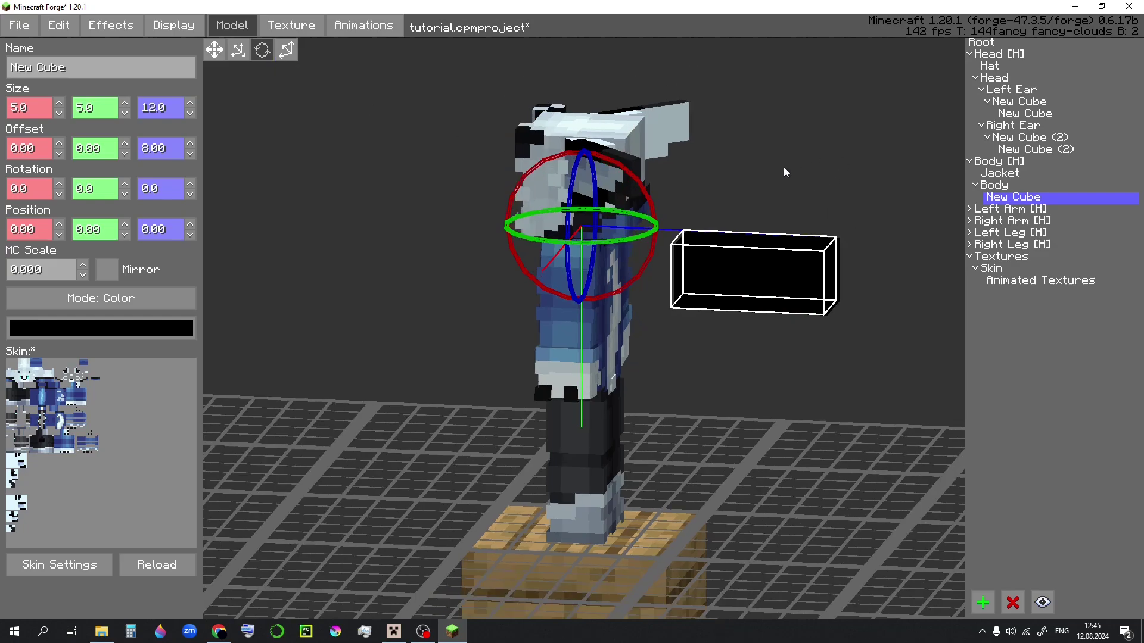
pyautogui.moveTo(608, 243); pyautogui.dragTo(664, 287)
pyautogui.moveTo(665, 288); pyautogui.dragTo(749, 244, button='right')
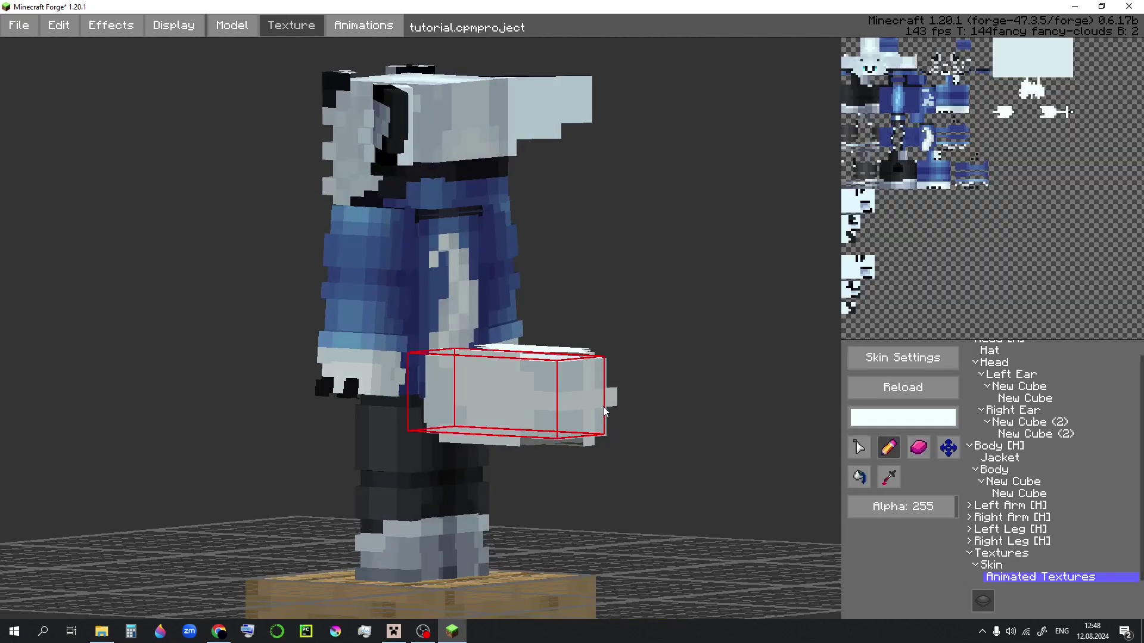
# Create a new animation for the Standing pose named standing, keeping it additive with Polynomial Looping (Default) interpolation.
pyautogui.moveTo(604, 410); pyautogui.dragTo(632, 343, button='right')
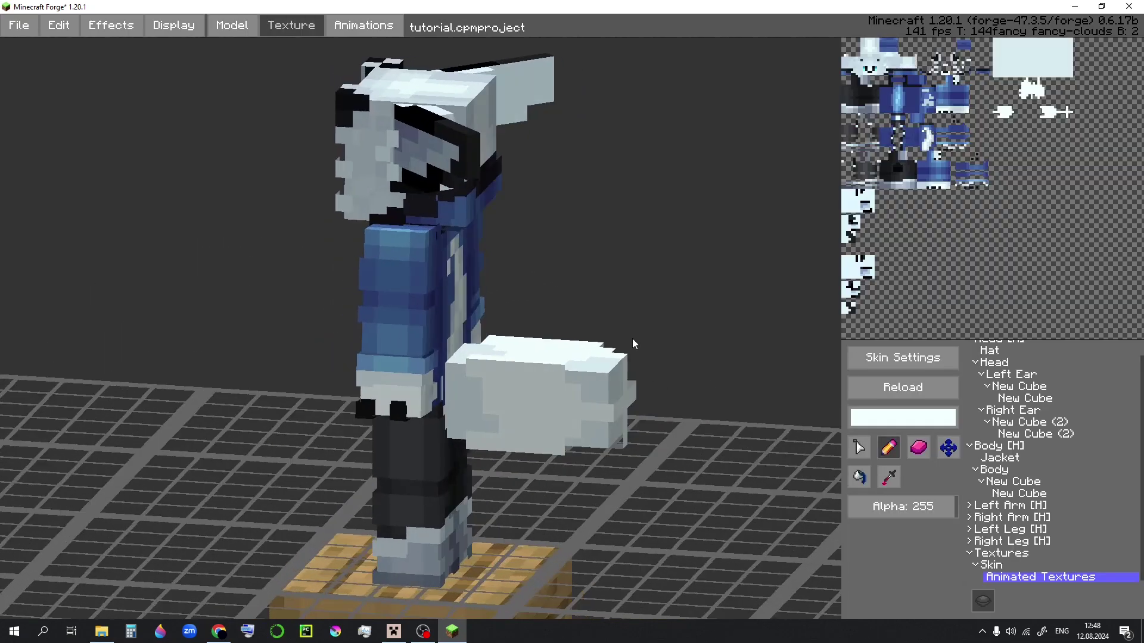
pyautogui.click(373, 24)
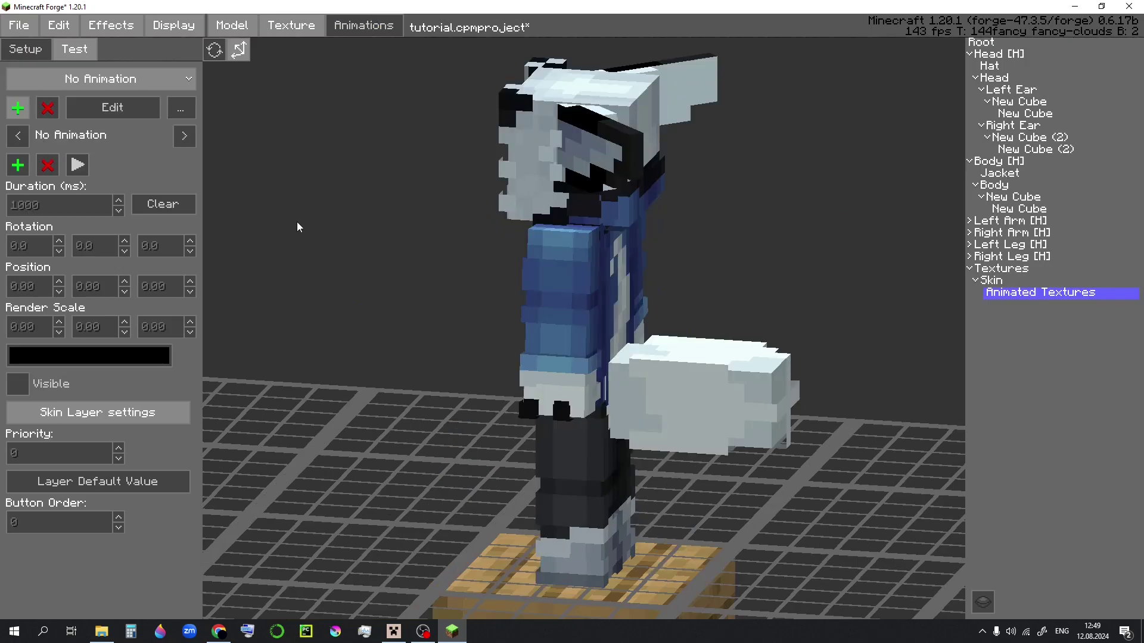
pyautogui.click(18, 108)
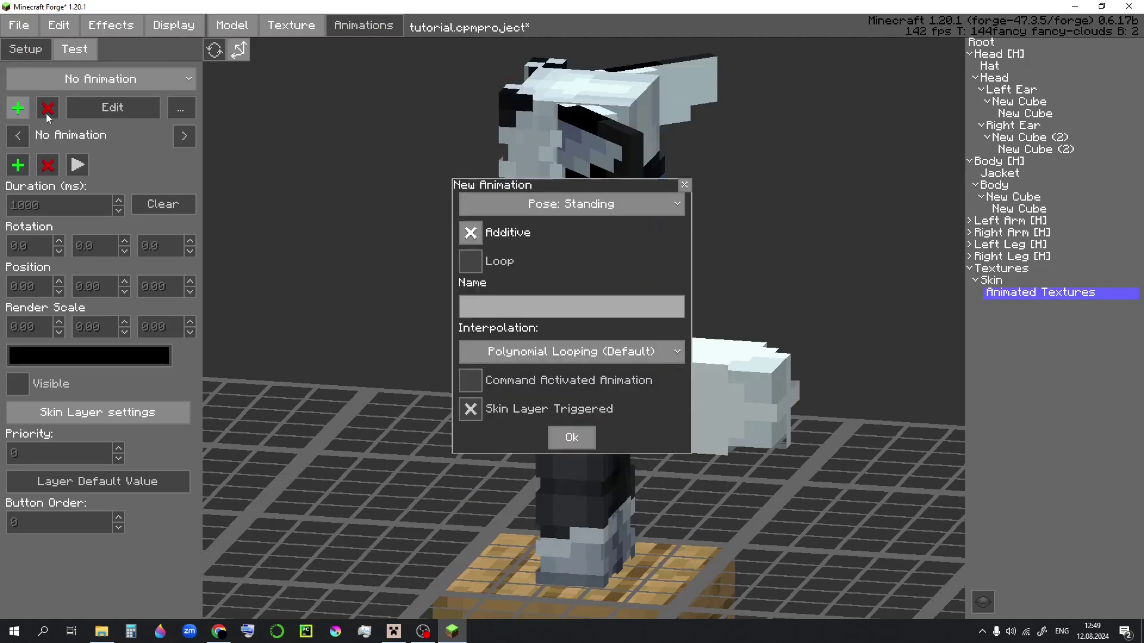
pyautogui.click(573, 205)
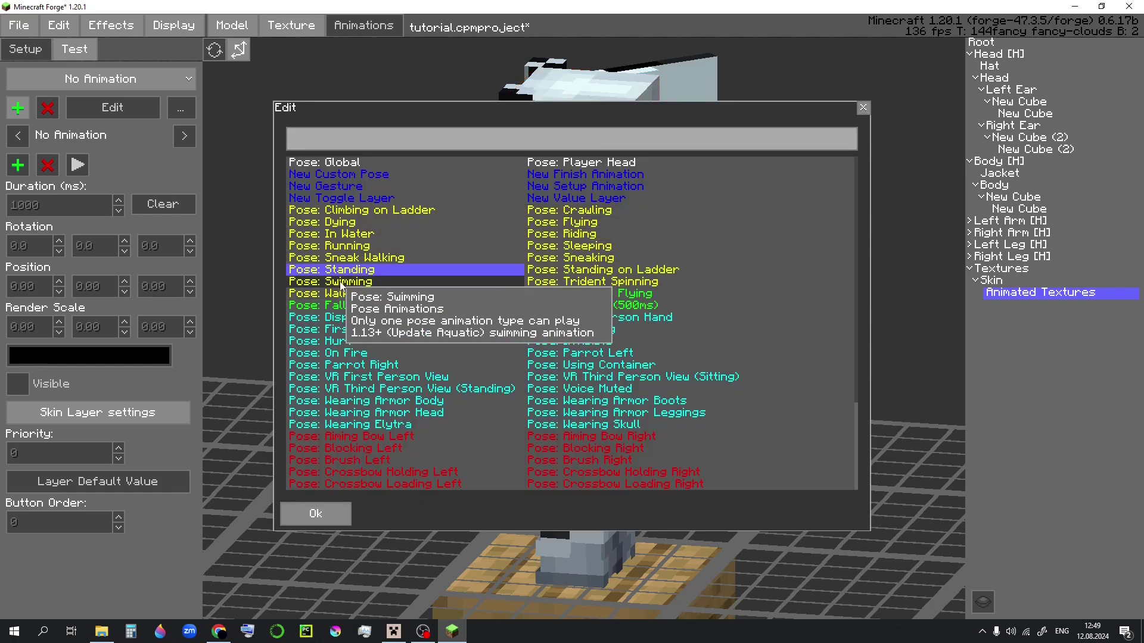
pyautogui.click(369, 270)
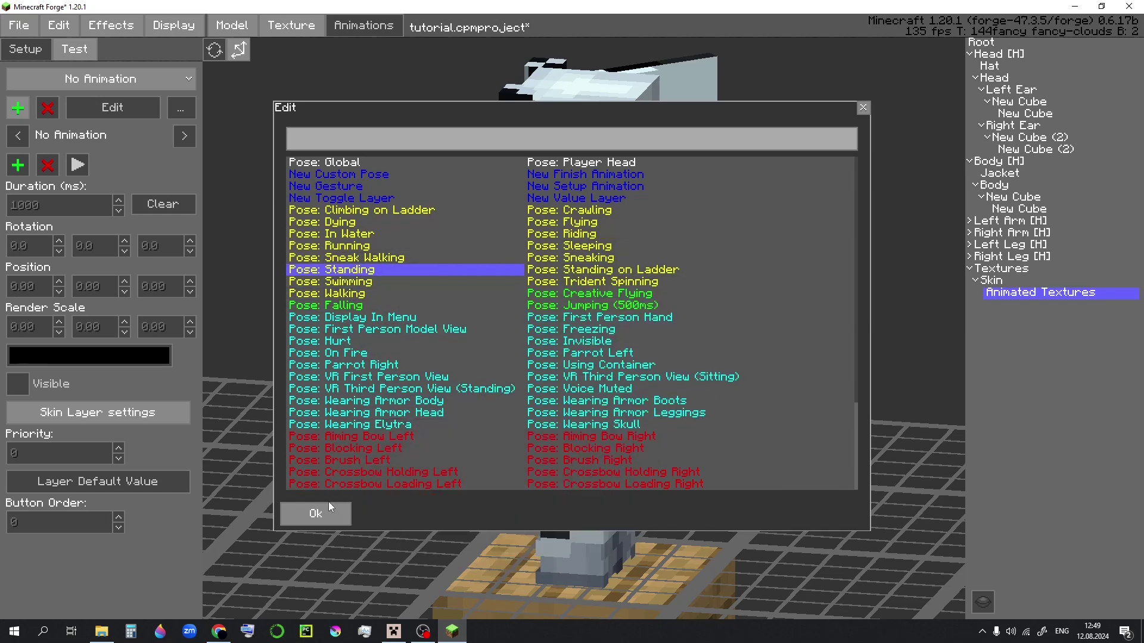
pyautogui.click(325, 509)
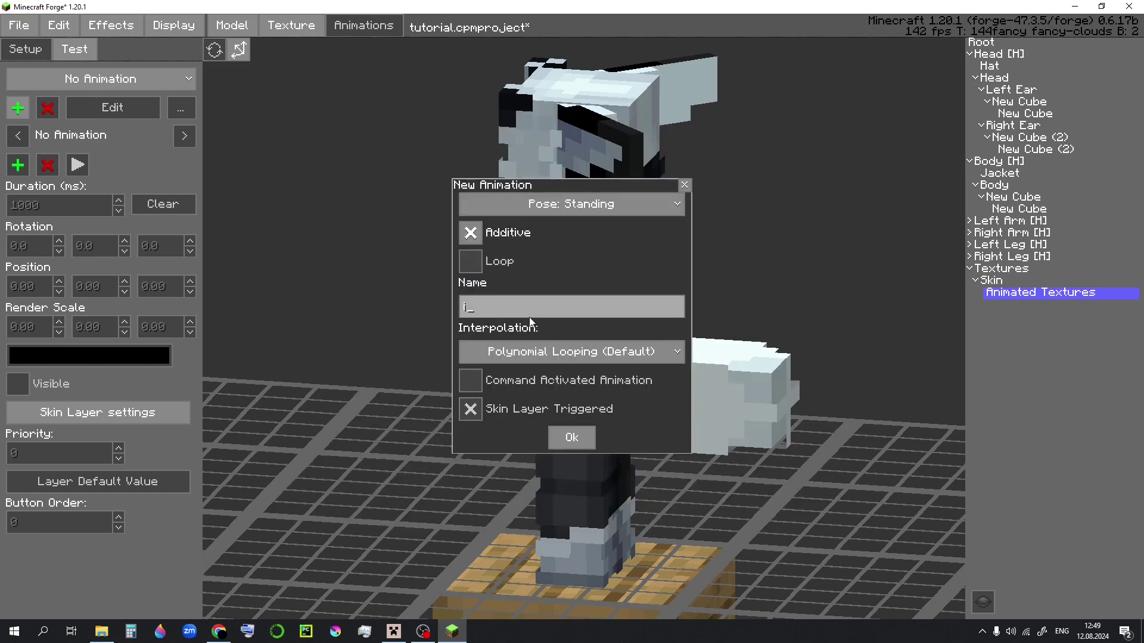
pyautogui.click(569, 439)
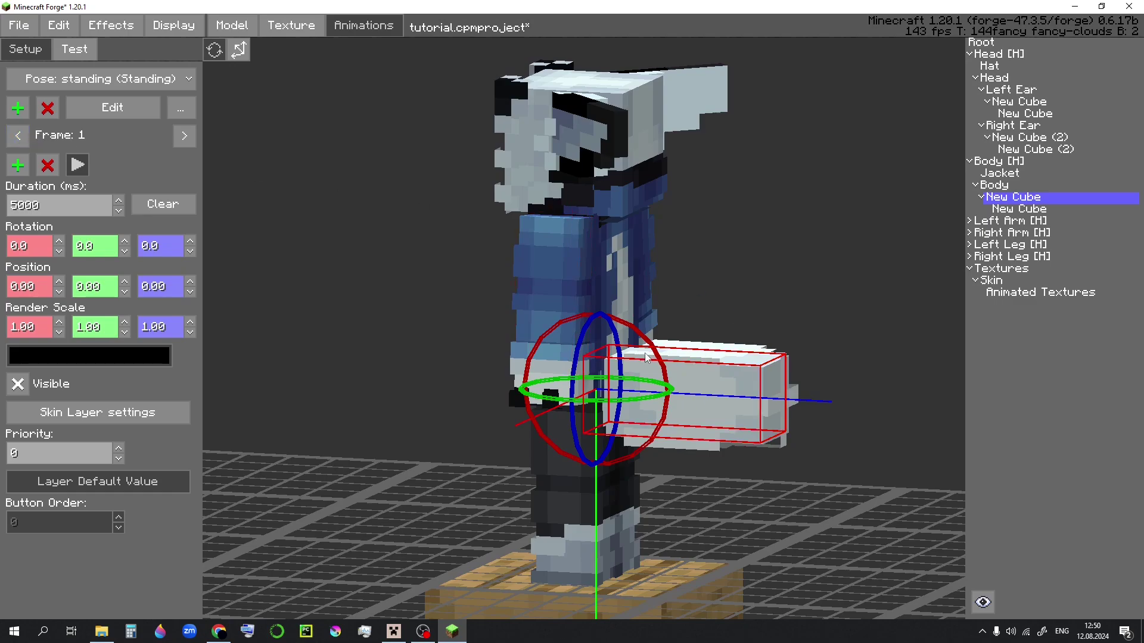
# Rotate the tail cube to 330, 10, 355 in frame 1, add frame 2 and turn the tail there freehand.
pyautogui.moveTo(660, 363); pyautogui.dragTo(668, 411)
pyautogui.moveTo(762, 351); pyautogui.dragTo(661, 352, button='middle')
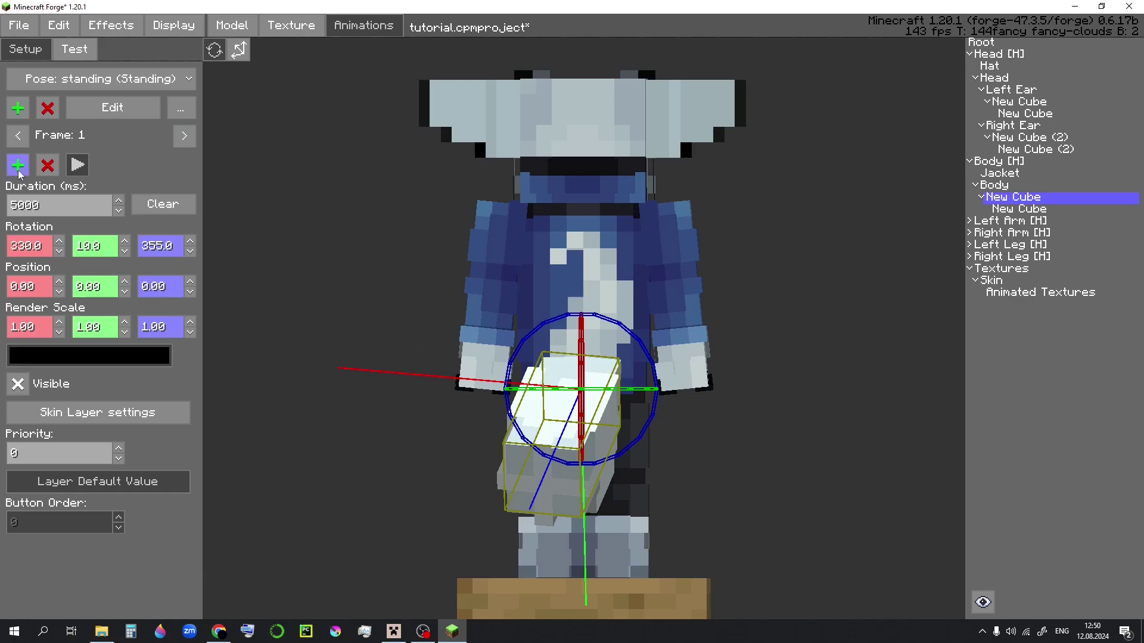
pyautogui.moveTo(695, 482); pyautogui.dragTo(708, 473, button='middle')
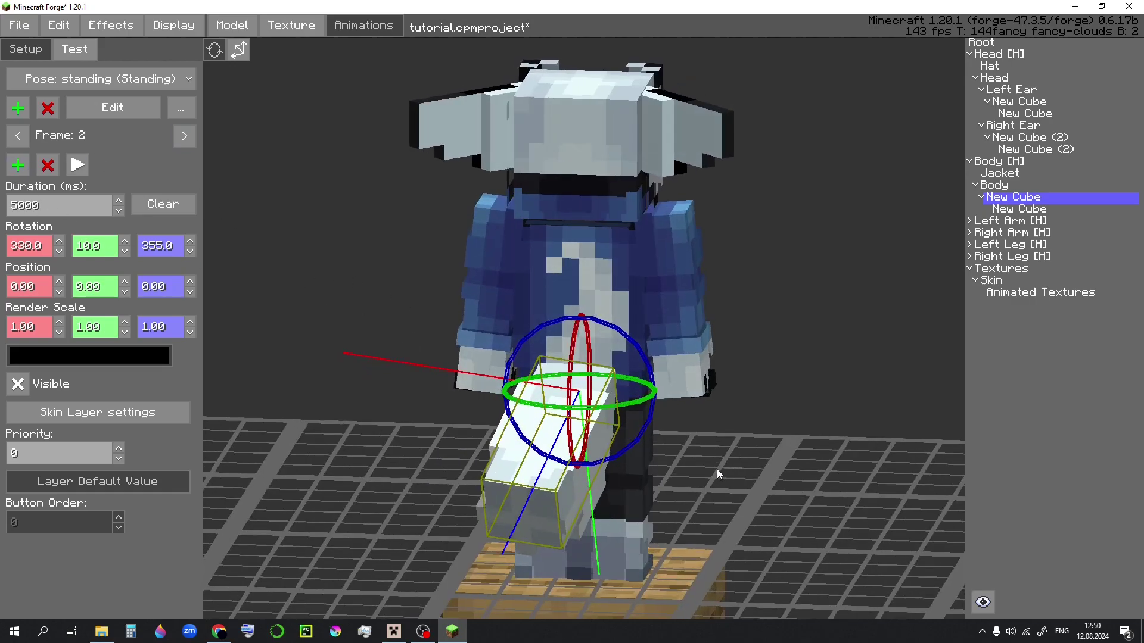
pyautogui.moveTo(605, 412); pyautogui.dragTo(628, 409)
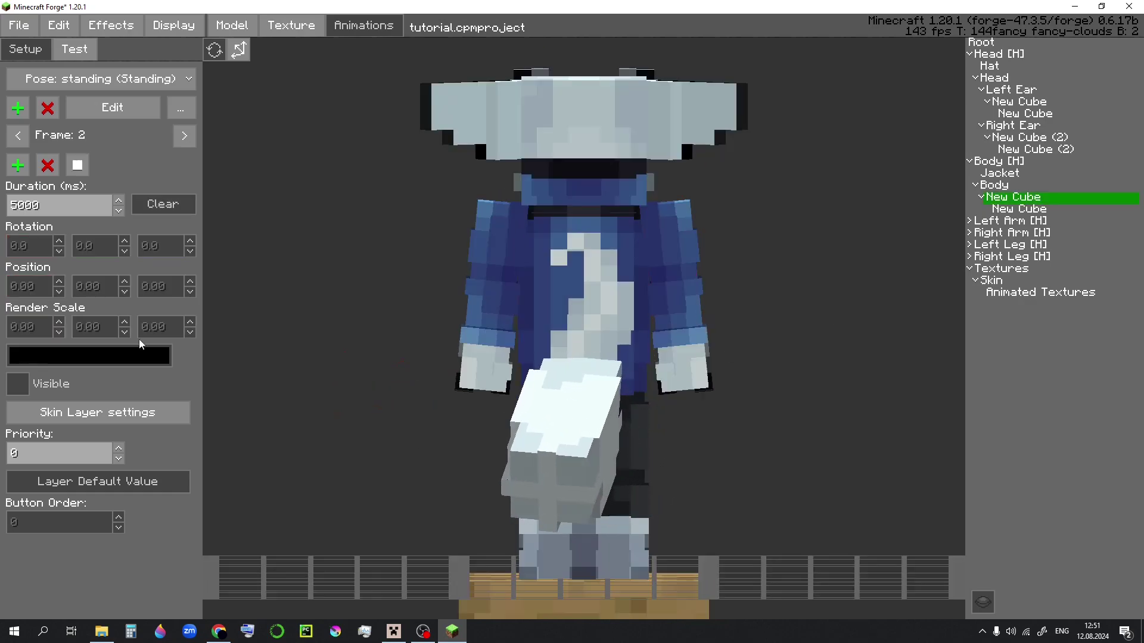
# Continue swinging the tail freehand across the keyframes up to frame 3 and preview the standing animation from behind.
pyautogui.click(119, 201)
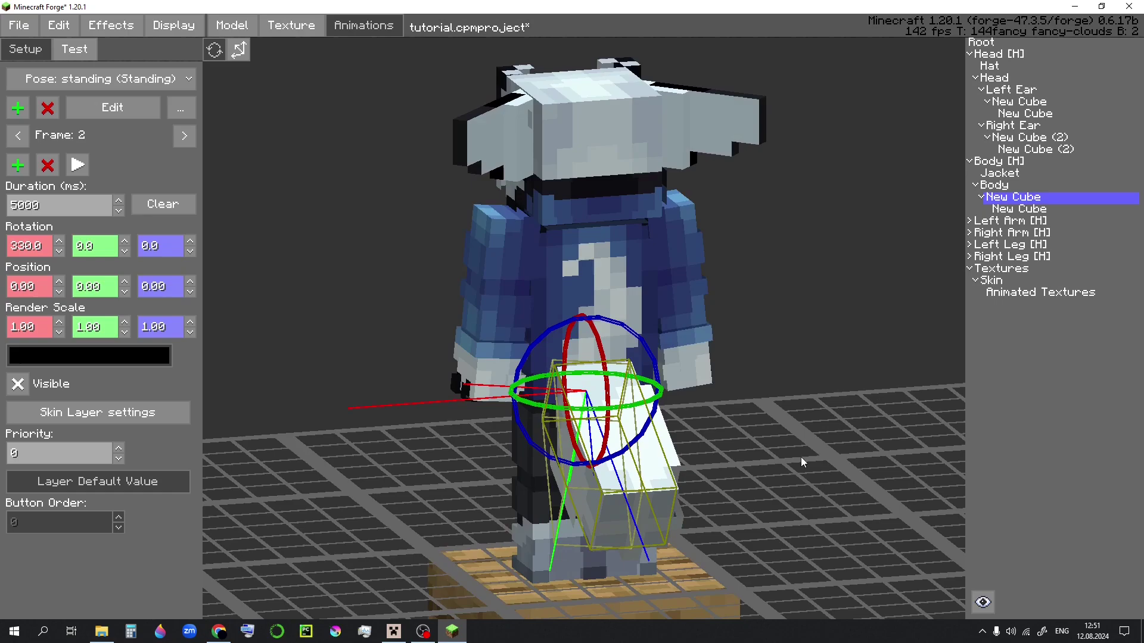
pyautogui.moveTo(801, 456); pyautogui.dragTo(827, 444, button='middle')
pyautogui.moveTo(651, 364); pyautogui.dragTo(642, 334)
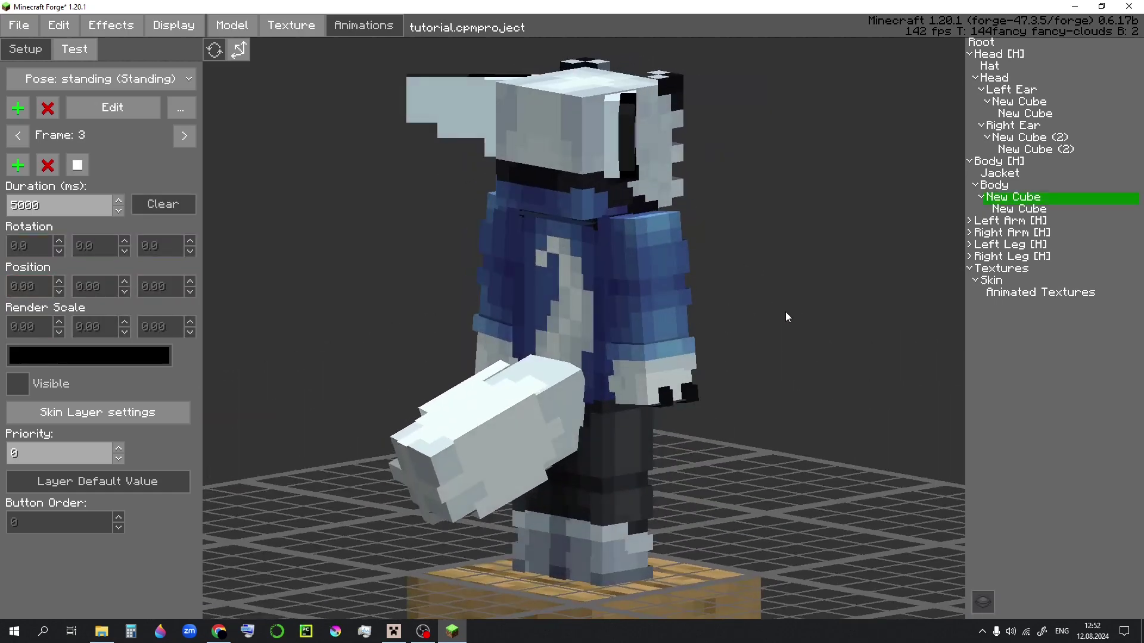
pyautogui.moveTo(785, 312); pyautogui.dragTo(832, 334, button='middle')
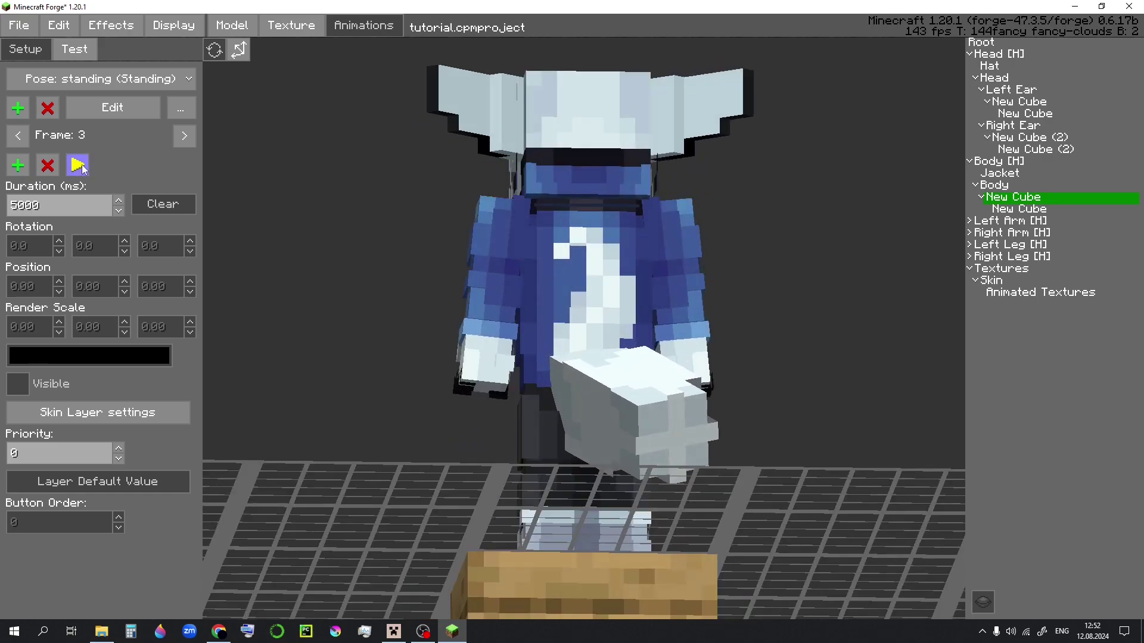
# Test the animated tail in-game by walking around and viewing the character from behind and from the front.
pyautogui.click(19, 26)
pyautogui.click(45, 169)
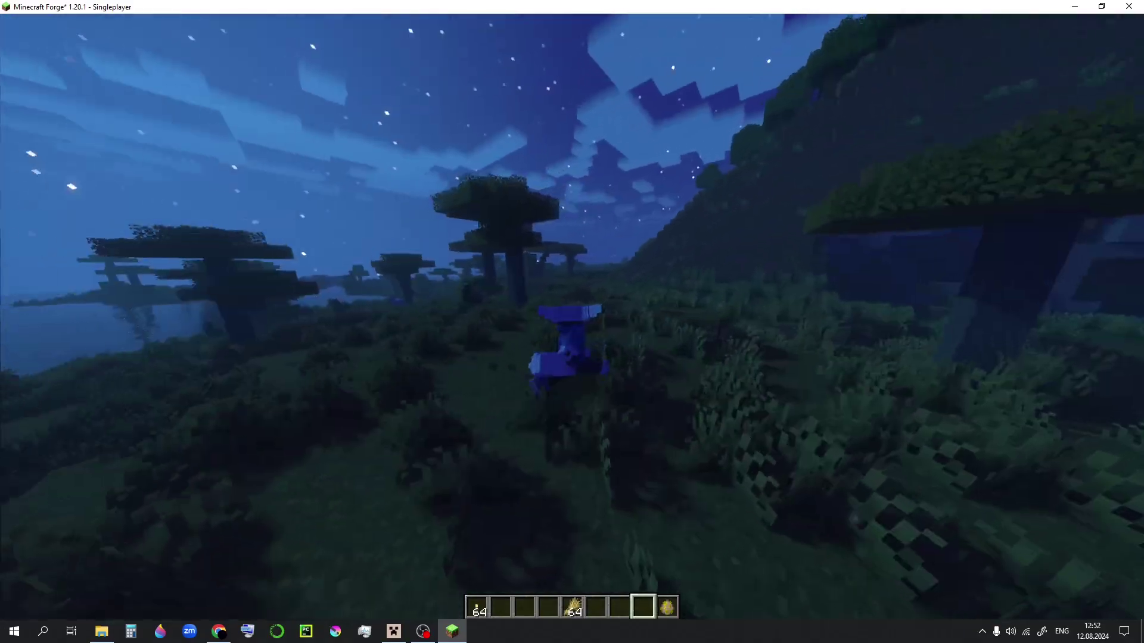
pyautogui.press('w')
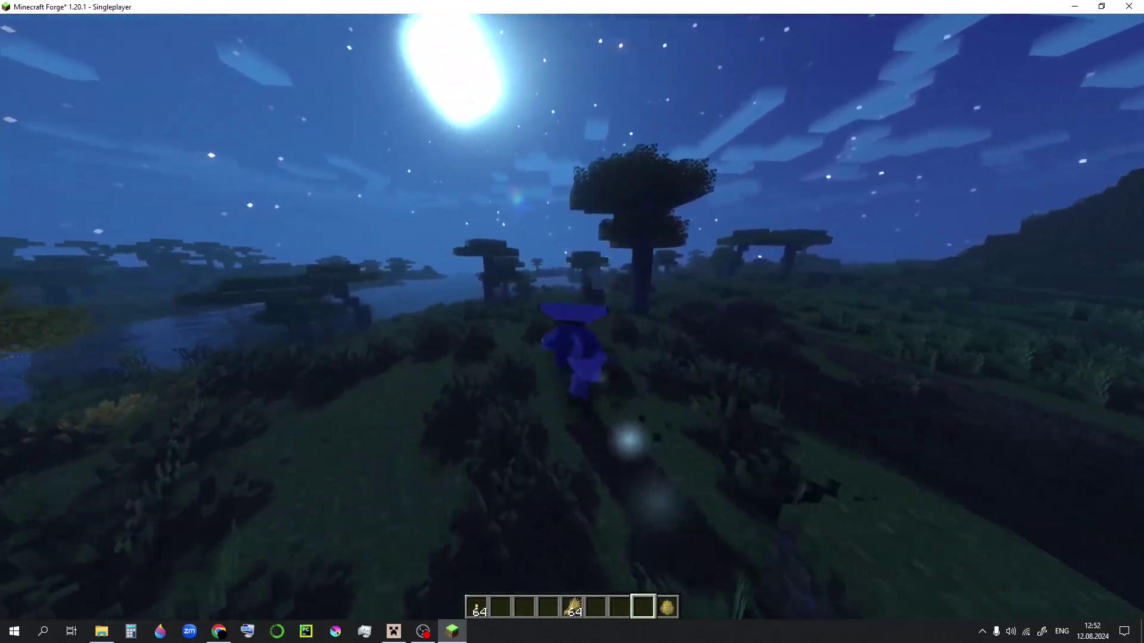
pyautogui.press('w')
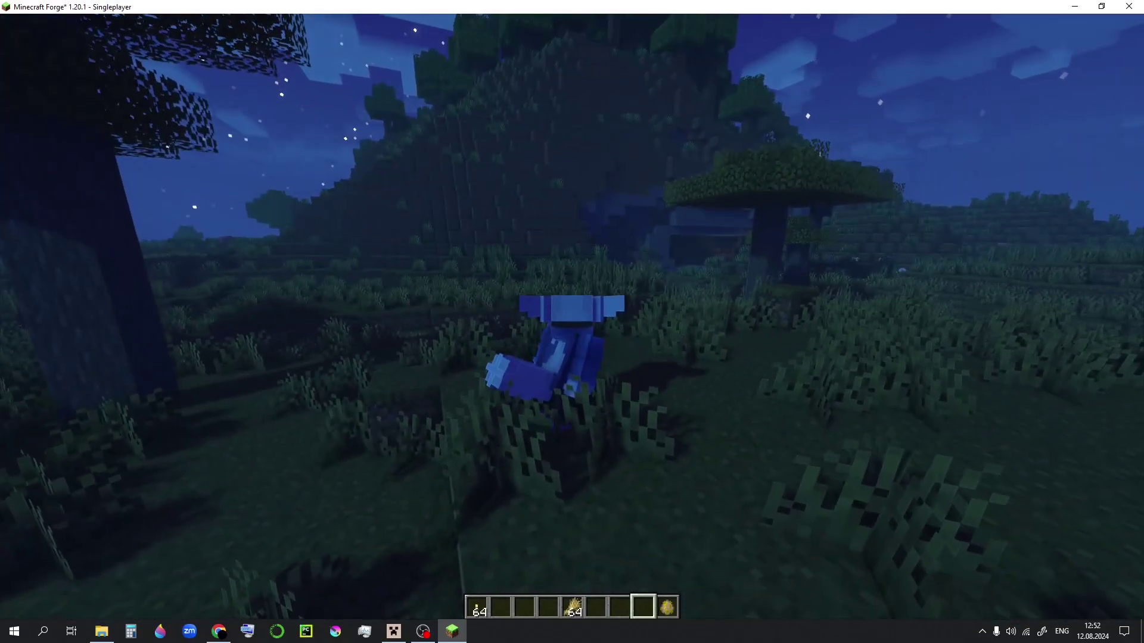
pyautogui.press('w')
pyautogui.press('F5')
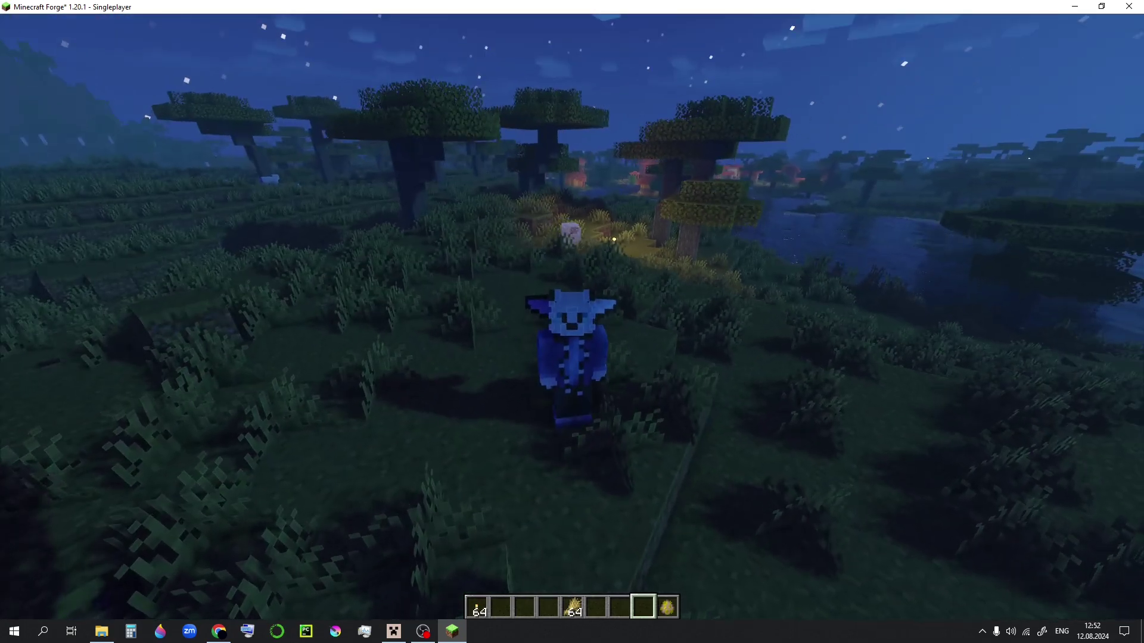
pyautogui.scroll(1, 571, 322)
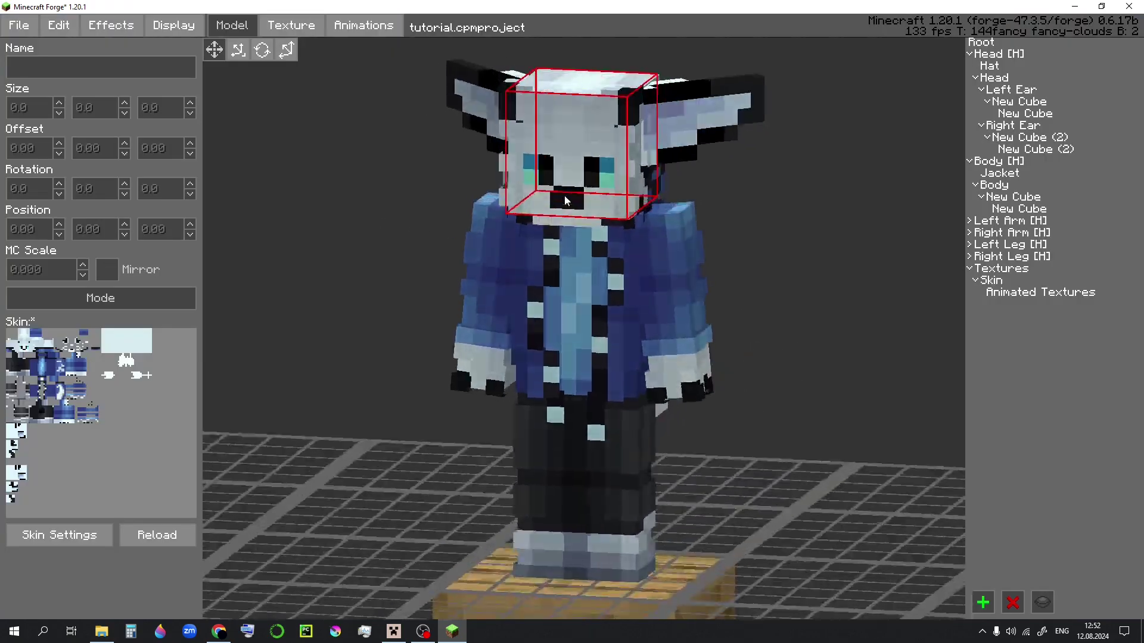
# Duplicate the Head part and delete both ears from the copy.
pyautogui.moveTo(566, 199); pyautogui.dragTo(592, 181, button='middle')
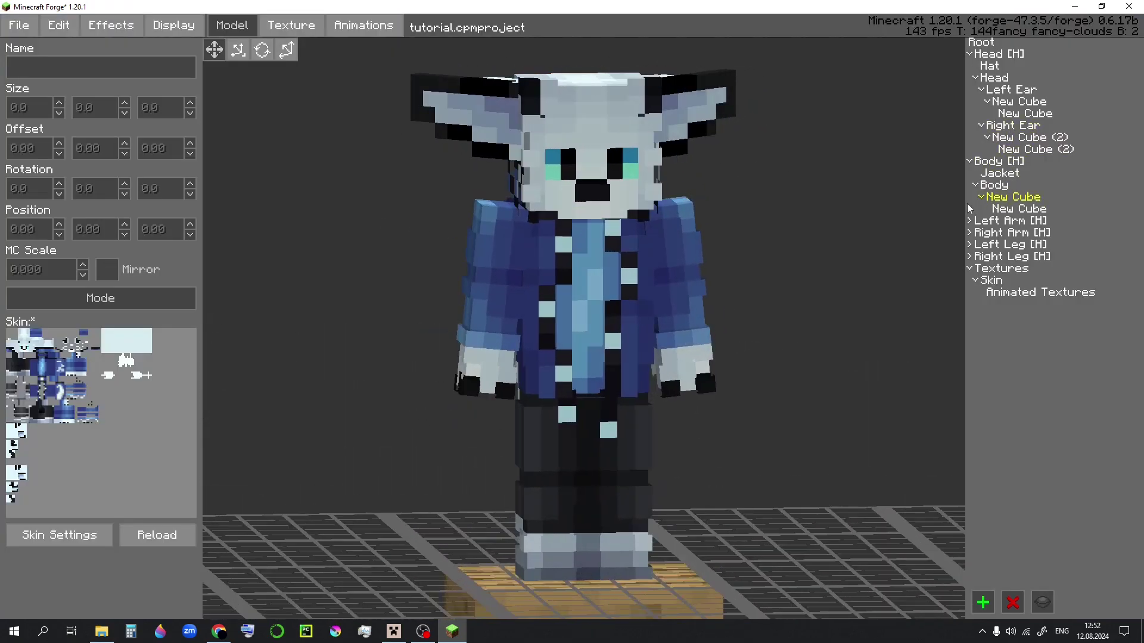
pyautogui.click(995, 78)
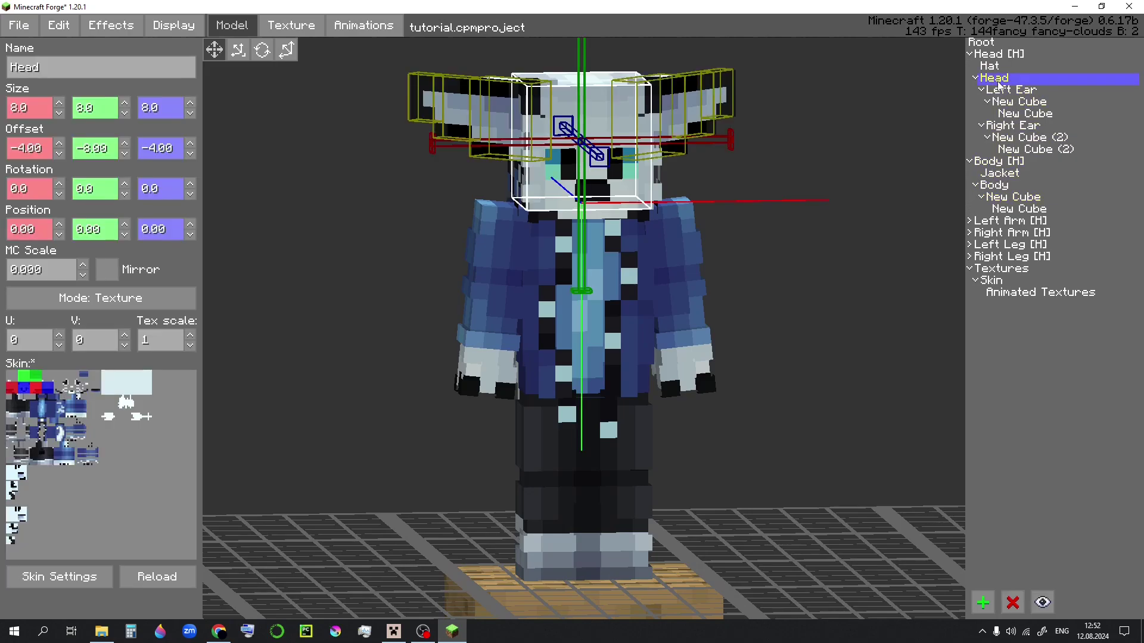
pyautogui.rightClick(991, 82)
pyautogui.click(1023, 113)
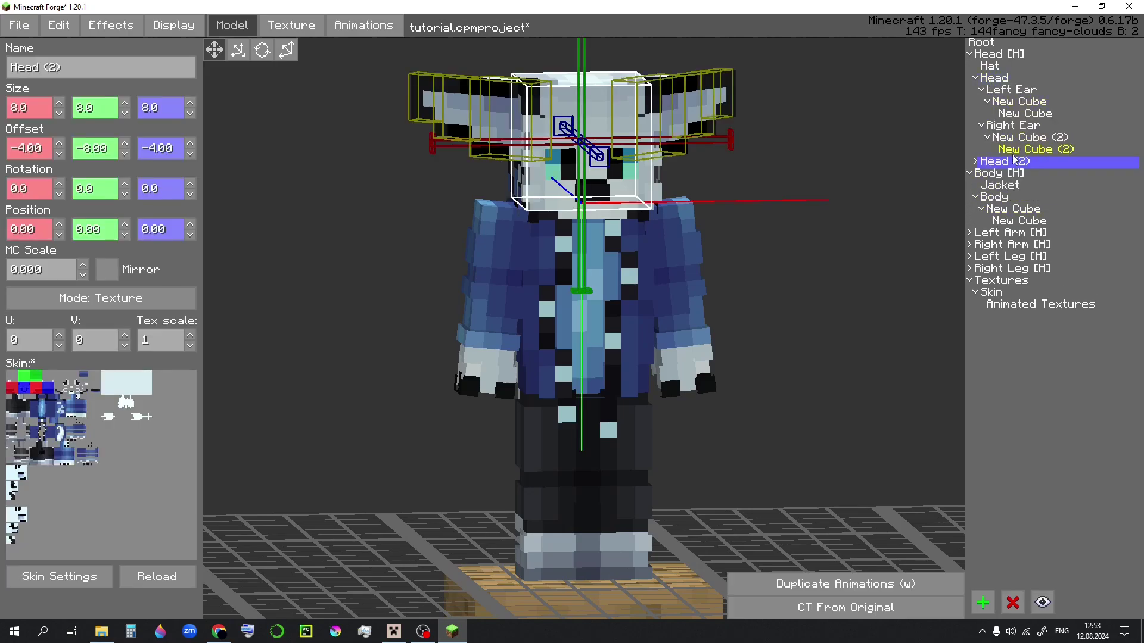
pyautogui.click(977, 162)
pyautogui.click(1000, 173)
pyautogui.press('Delete')
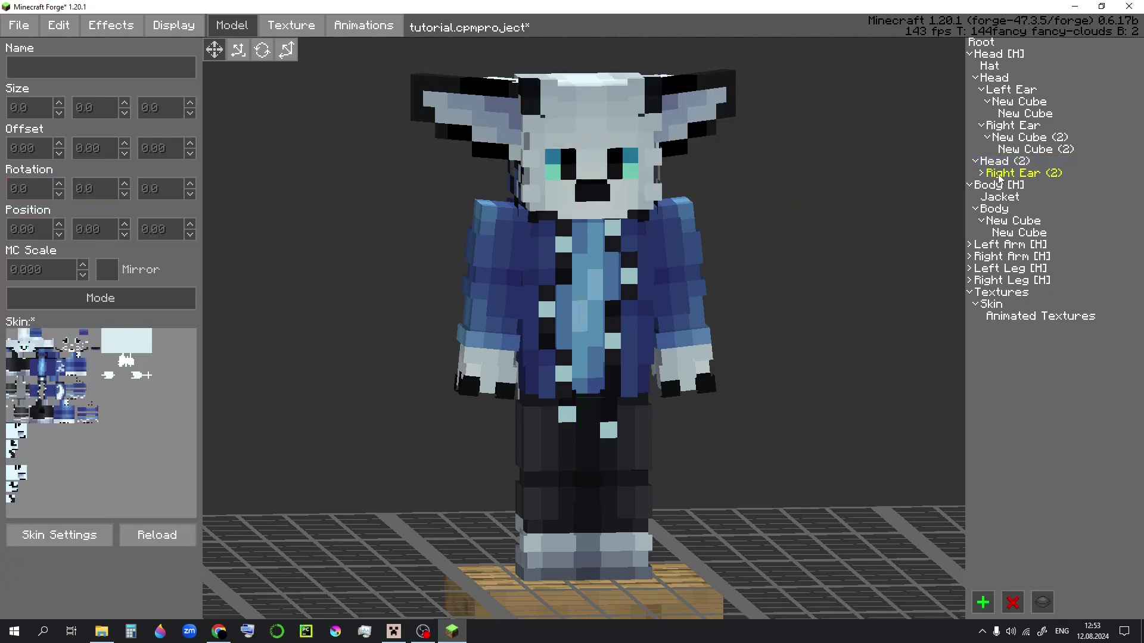
pyautogui.click(999, 174)
pyautogui.press('Delete')
# Rename the duplicated head part to Glow.
pyautogui.click(999, 162)
pyautogui.click(98, 69)
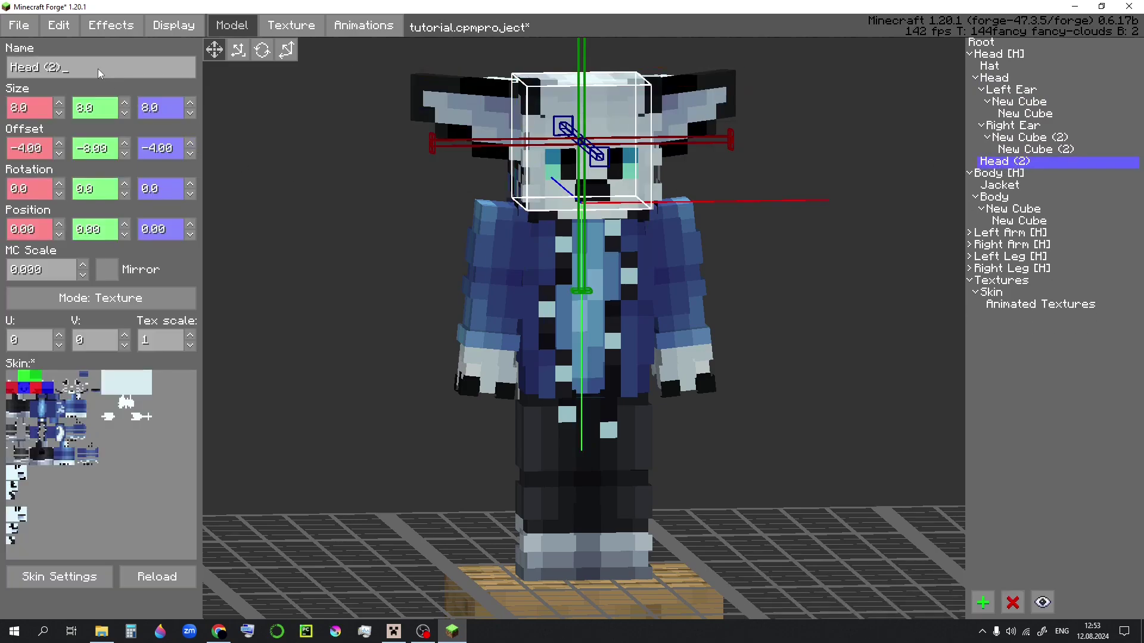
pyautogui.press('BackSpace')
pyautogui.press('BackSpace')
pyautogui.press('BackSpace')
pyautogui.press('BackSpace')
pyautogui.press('BackSpace')
pyautogui.press('BackSpace')
pyautogui.press('BackSpace')
pyautogui.press('BackSpace')
pyautogui.write('Glow')
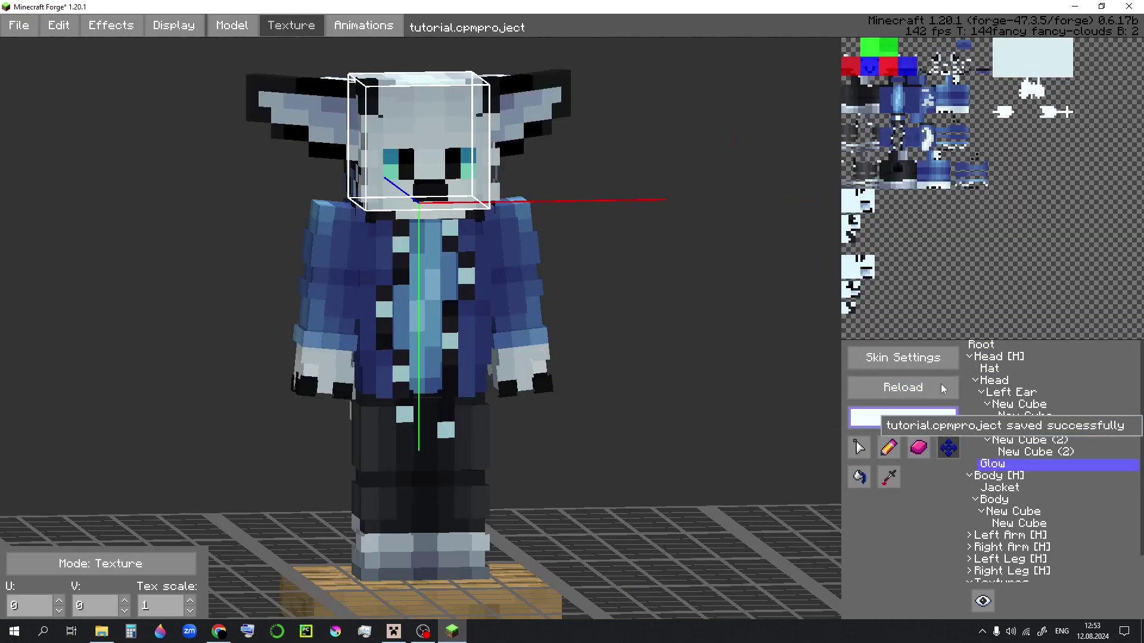
# Move the Glow part's texture area to U 64, V 37 and sample the blue eye colour for the pencil.
pyautogui.moveTo(878, 52); pyautogui.dragTo(1034, 141)
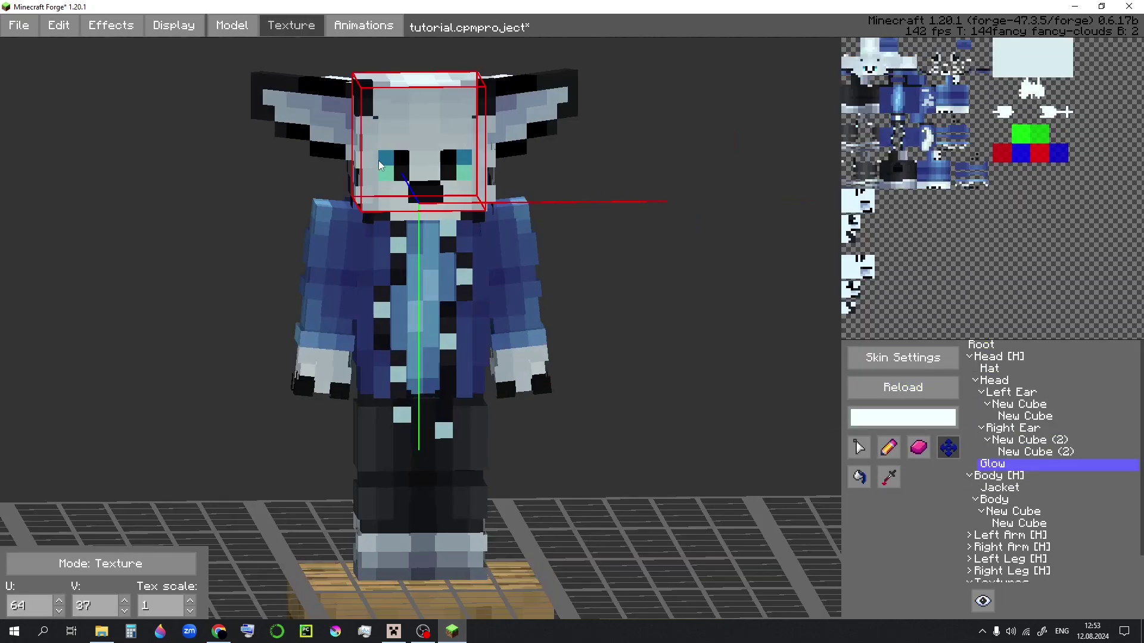
pyautogui.scroll(1, 377, 160)
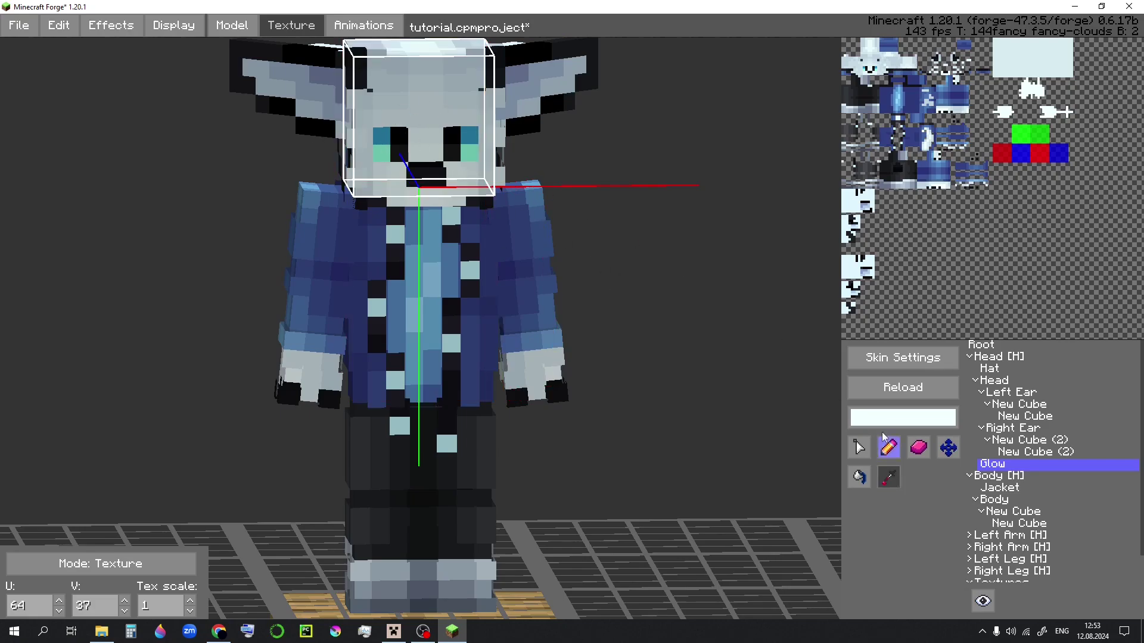
pyautogui.moveTo(648, 331); pyautogui.dragTo(433, 160, button='right')
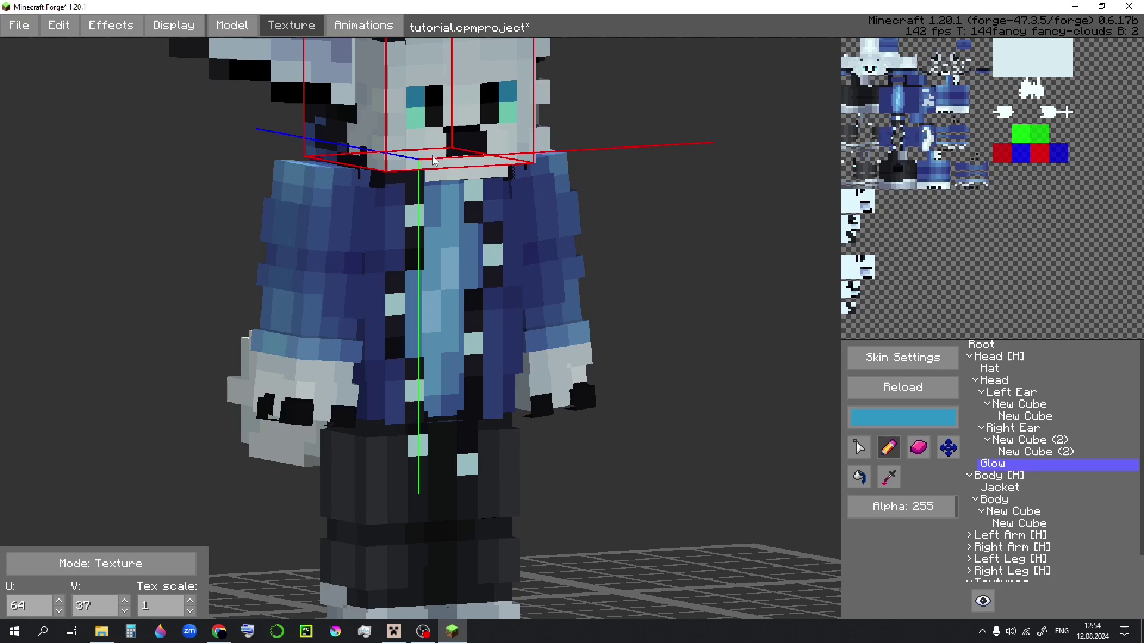
# Hide the Hat layer covering the face and make Glow the part for painting.
pyautogui.click(435, 149)
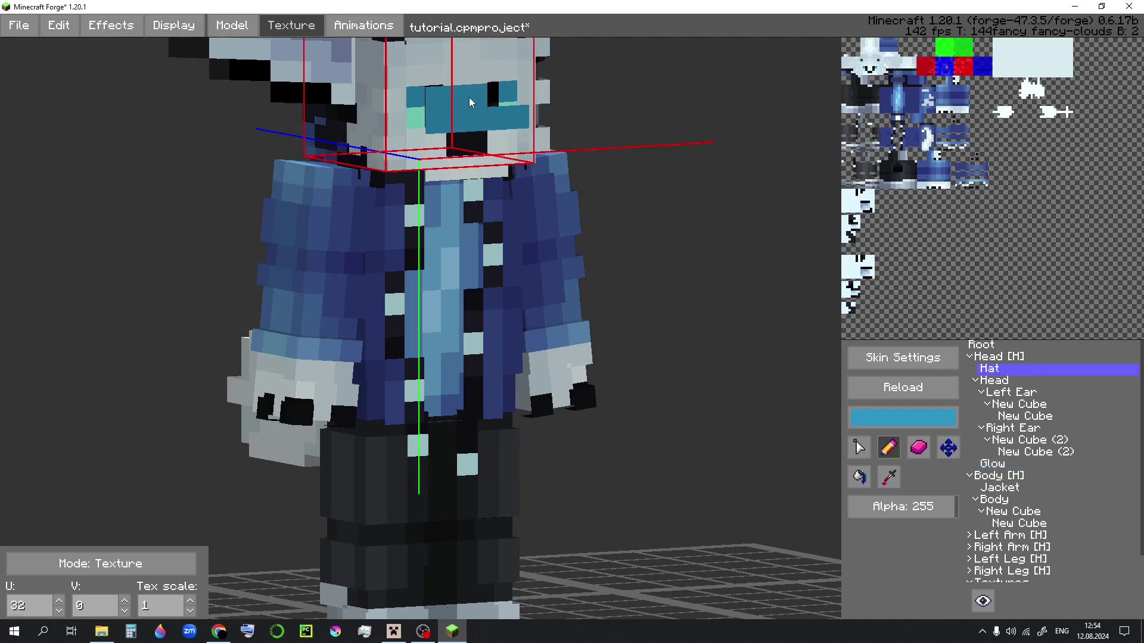
pyautogui.click(995, 465)
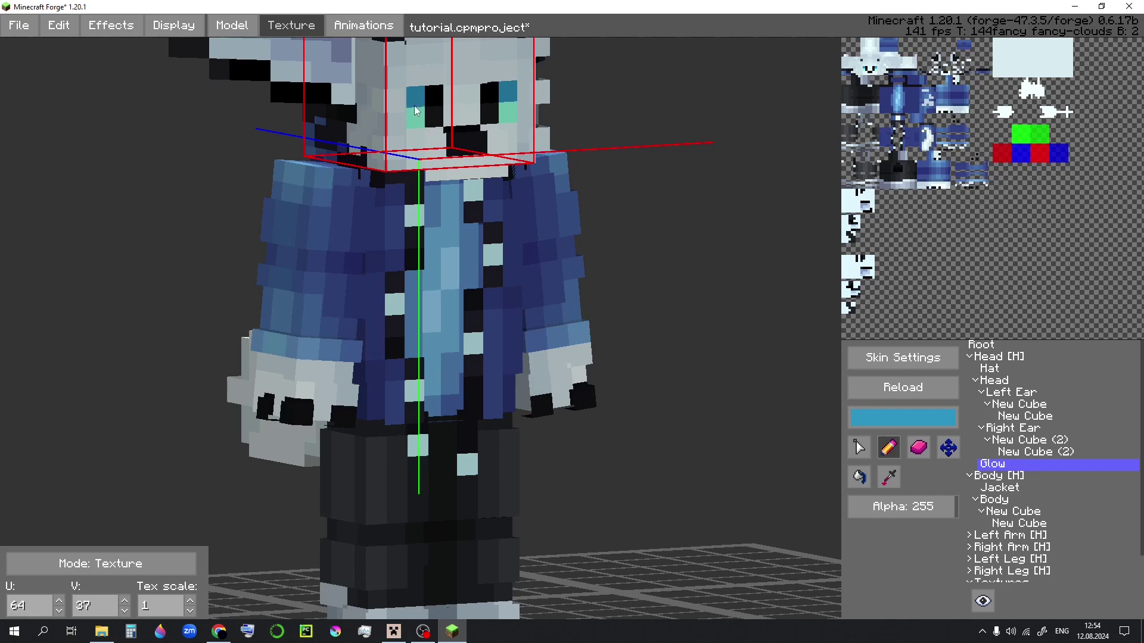
pyautogui.click(989, 368)
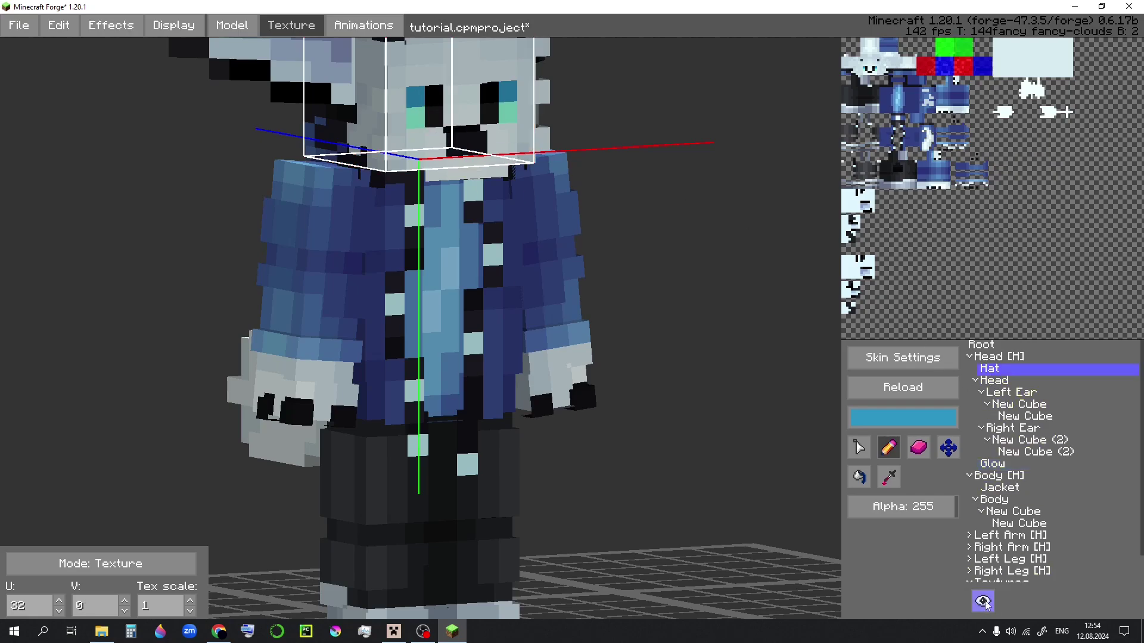
pyautogui.click(993, 464)
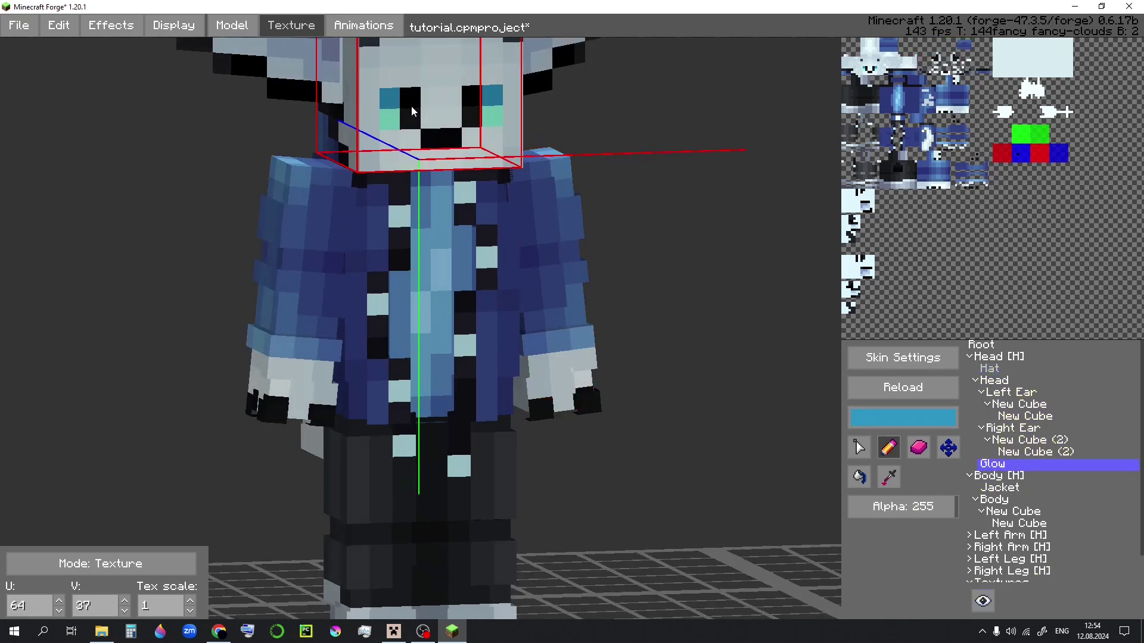
# Paint the eyes onto the Glow part with the sampled eye colours, keeping the Hat hidden, and save the project.
pyautogui.click(889, 476)
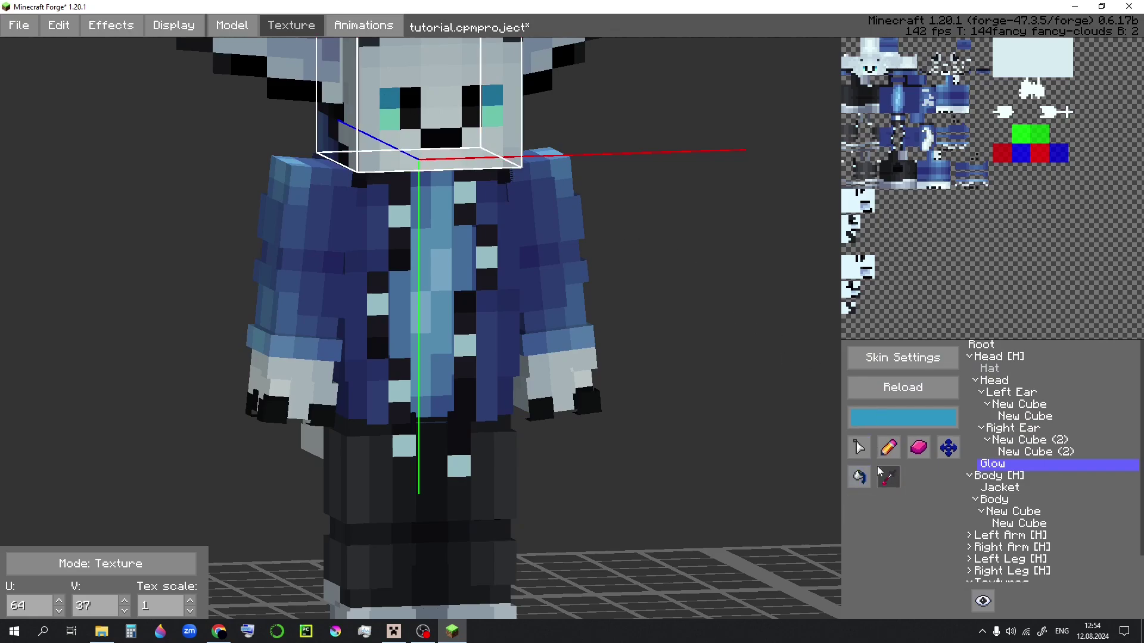
pyautogui.click(887, 450)
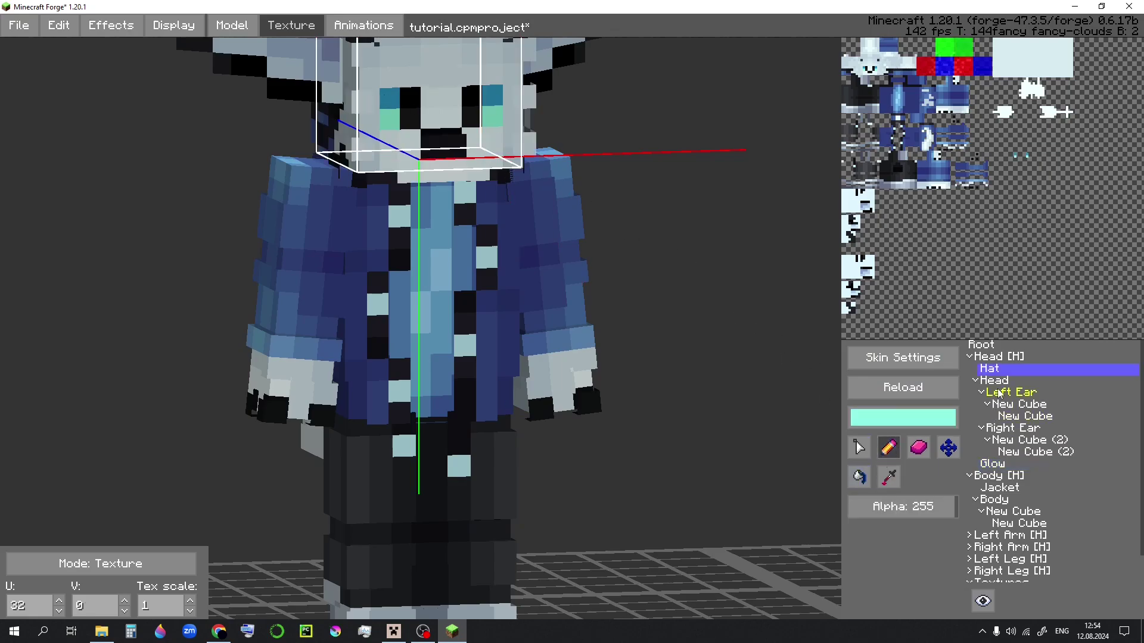
pyautogui.click(995, 382)
pyautogui.moveTo(669, 303)
pyautogui.mouseDown(button='middle')
pyautogui.moveTo(621, 287)
pyautogui.moveTo(663, 285)
pyautogui.moveTo(639, 159)
pyautogui.moveTo(489, 123)
pyautogui.mouseUp(button='middle')
pyautogui.click(982, 601)
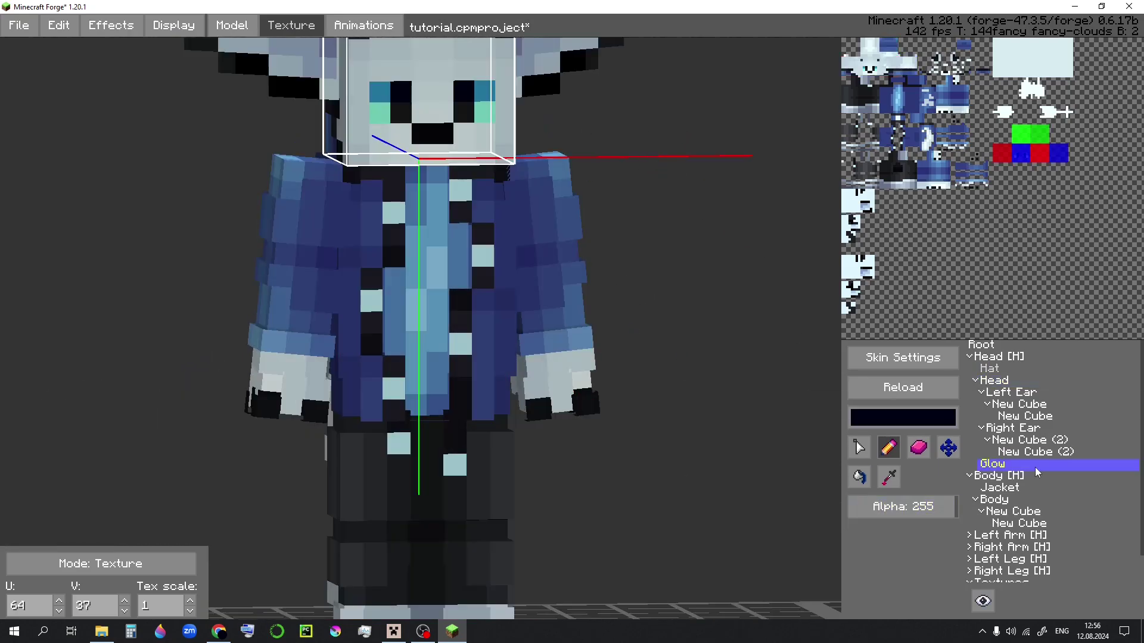
pyautogui.hotkey('ctrl', 's')
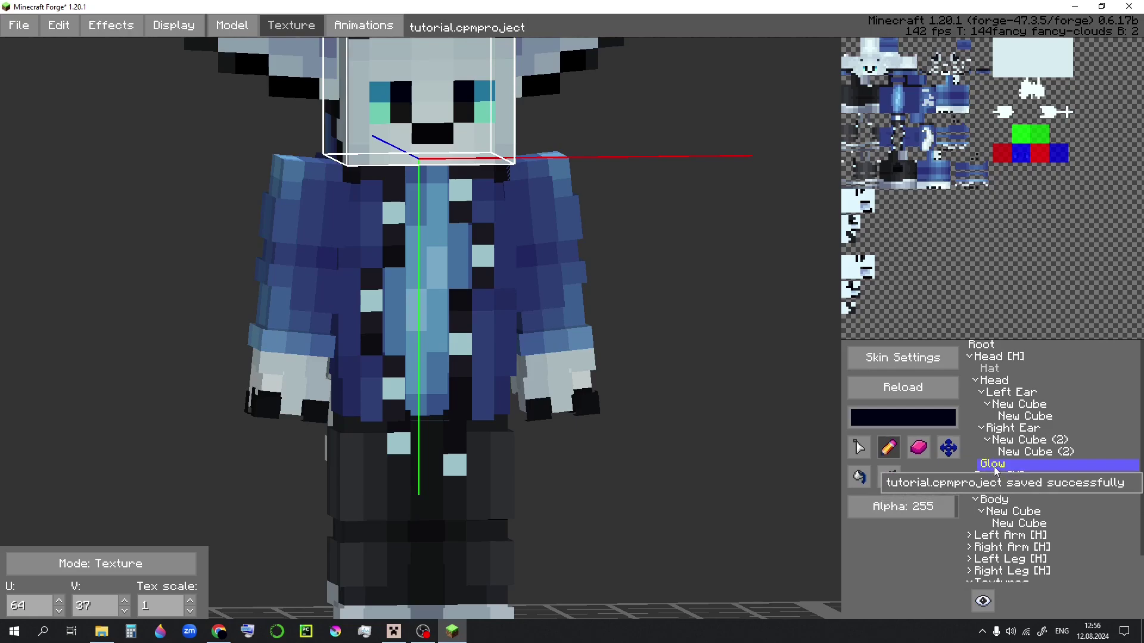
# Enable the Glowing Eyes effect on the Glow part and check the eyes on the model's face.
pyautogui.click(95, 27)
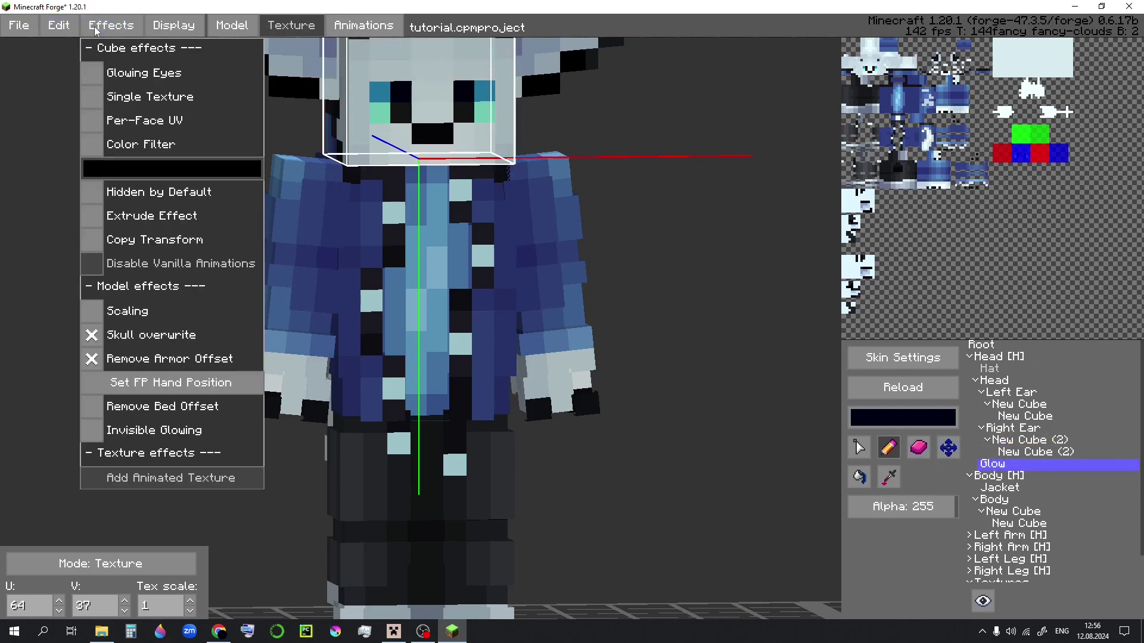
pyautogui.click(97, 72)
pyautogui.moveTo(614, 176); pyautogui.dragTo(608, 184)
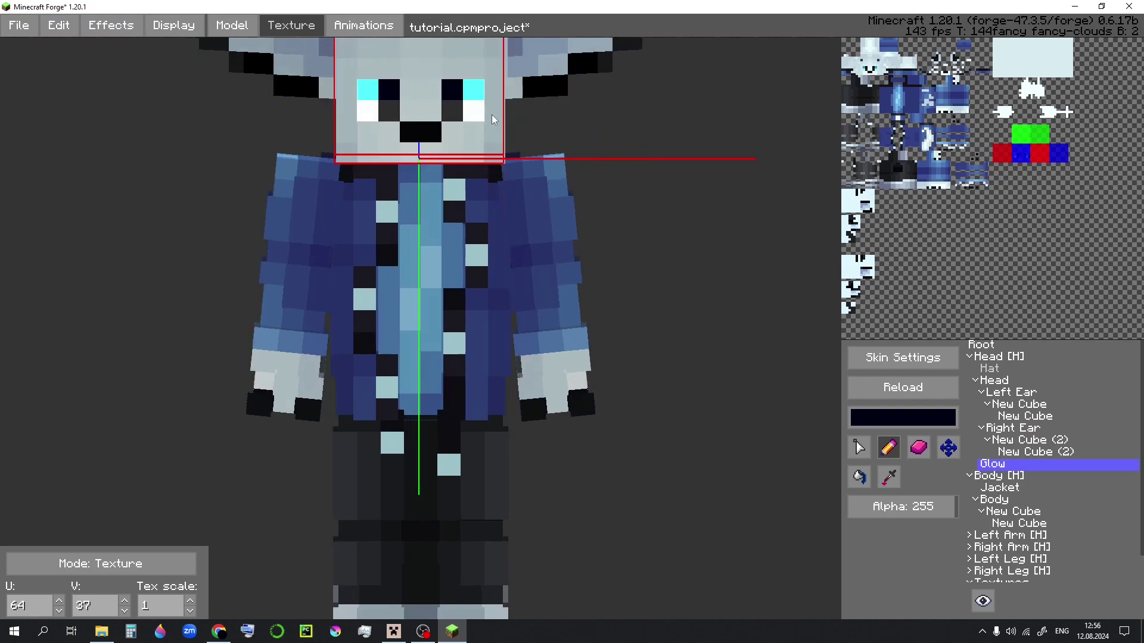
pyautogui.scroll(-5, 625, 152)
pyautogui.scroll(4, 625, 152)
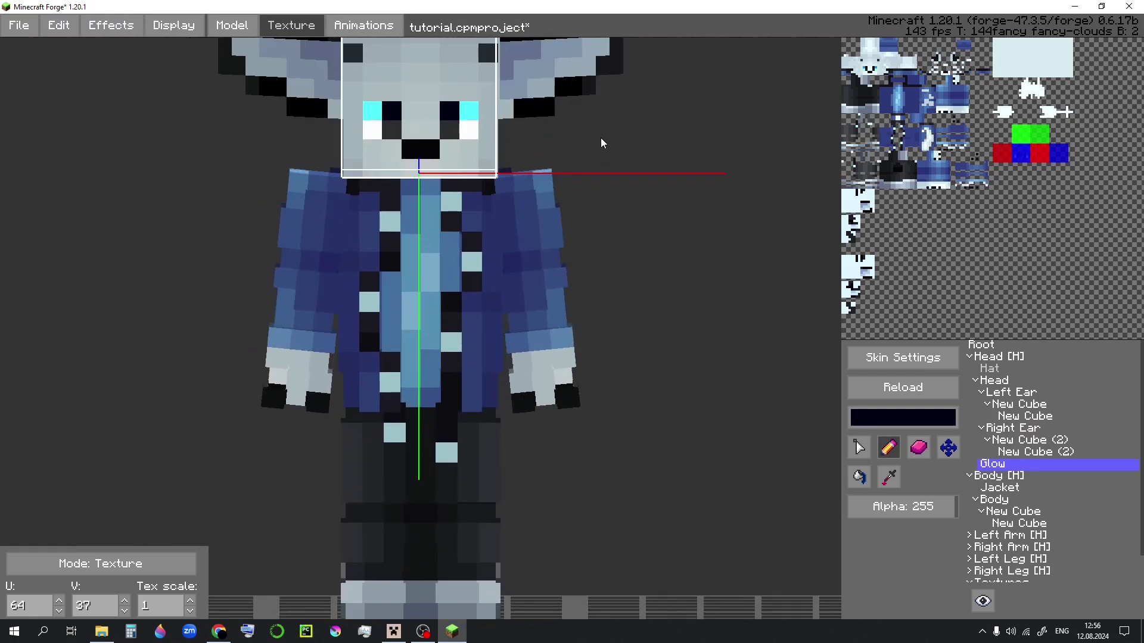
pyautogui.moveTo(603, 138); pyautogui.dragTo(634, 134, button='middle')
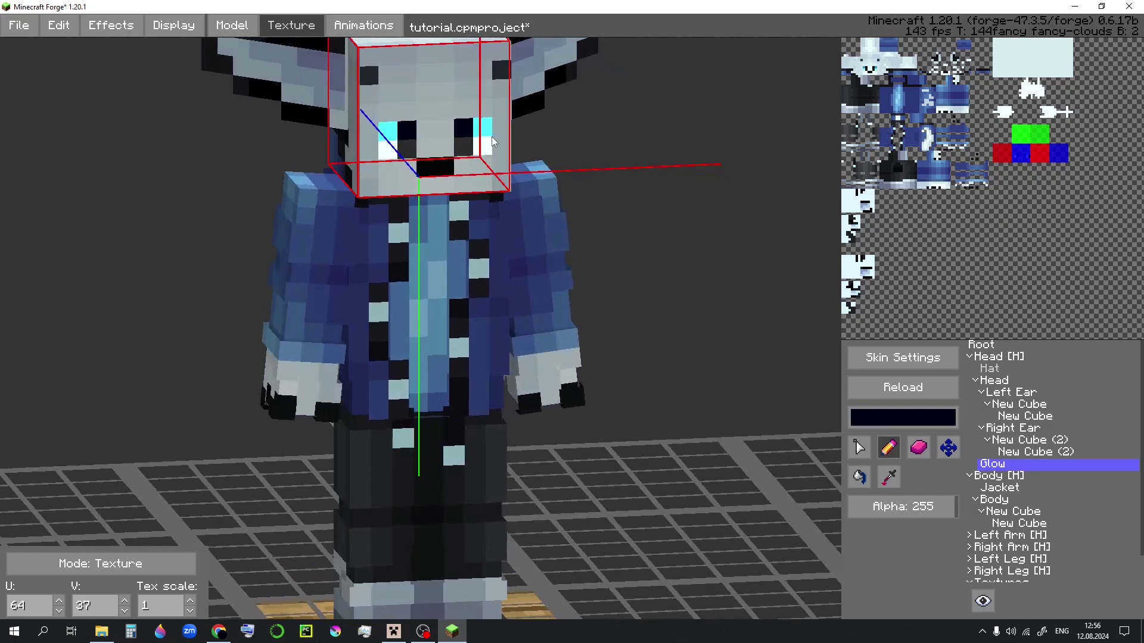
# With Glow hidden, sample black and paint over the coloured eyes on the base Head, making Glow visible again when done.
pyautogui.click(984, 603)
pyautogui.click(890, 478)
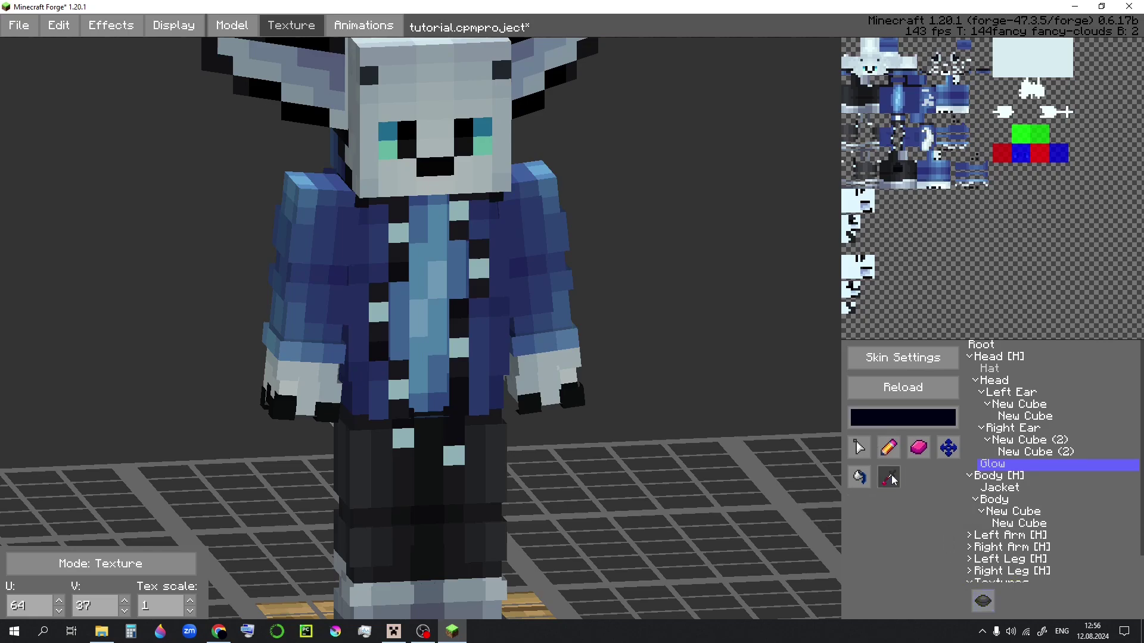
pyautogui.click(463, 152)
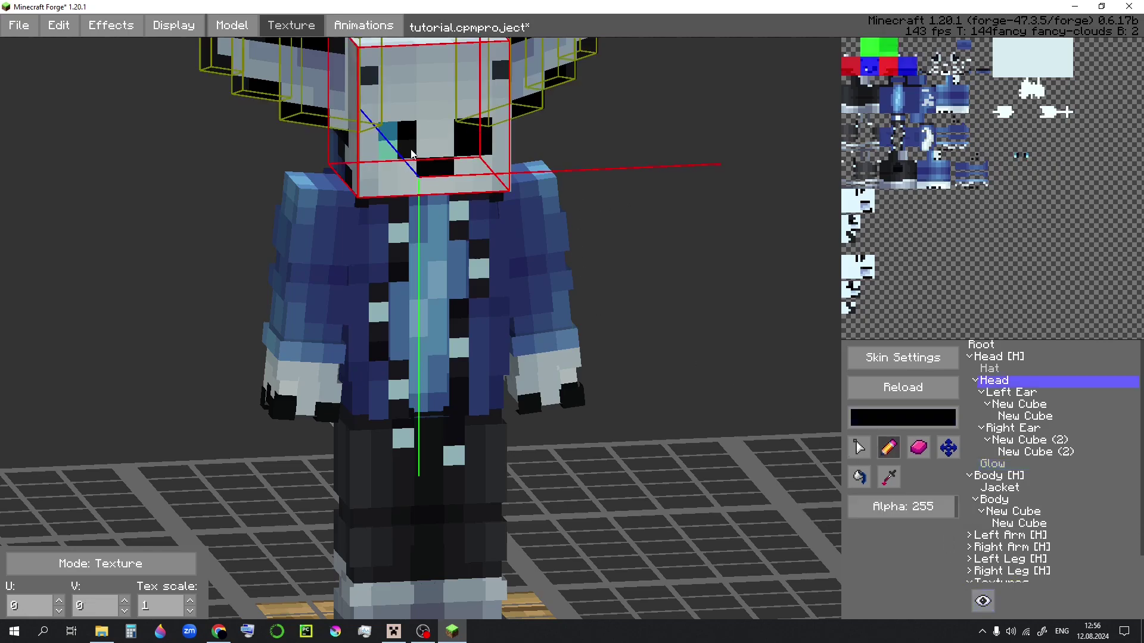
pyautogui.click(1049, 466)
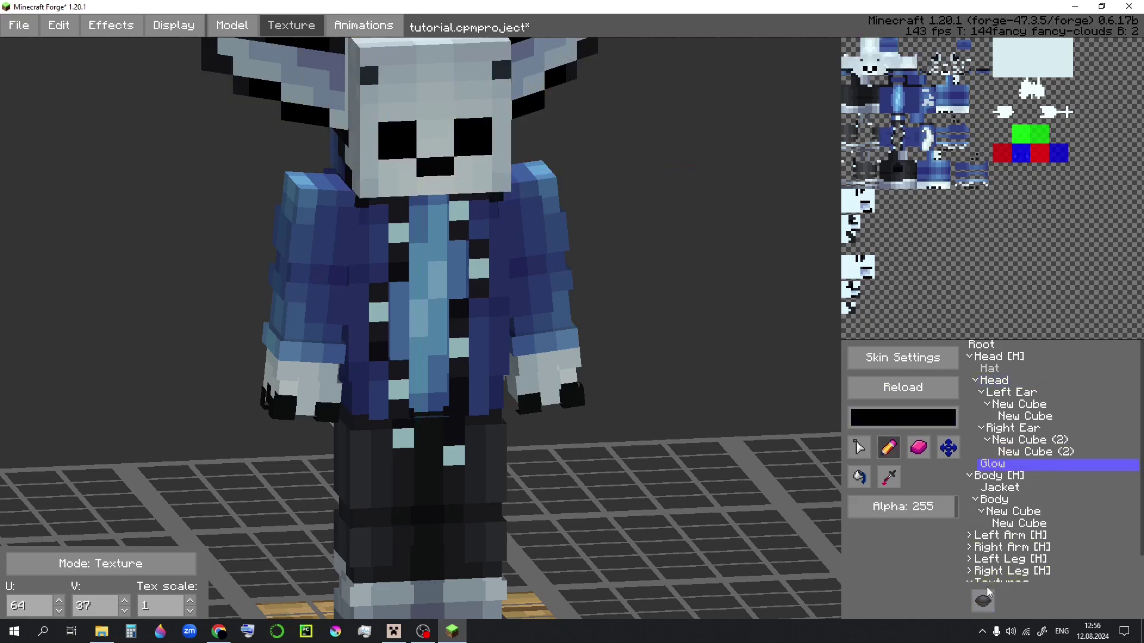
pyautogui.click(980, 594)
pyautogui.moveTo(715, 329); pyautogui.dragTo(701, 343, button='middle')
pyautogui.press('Escape')
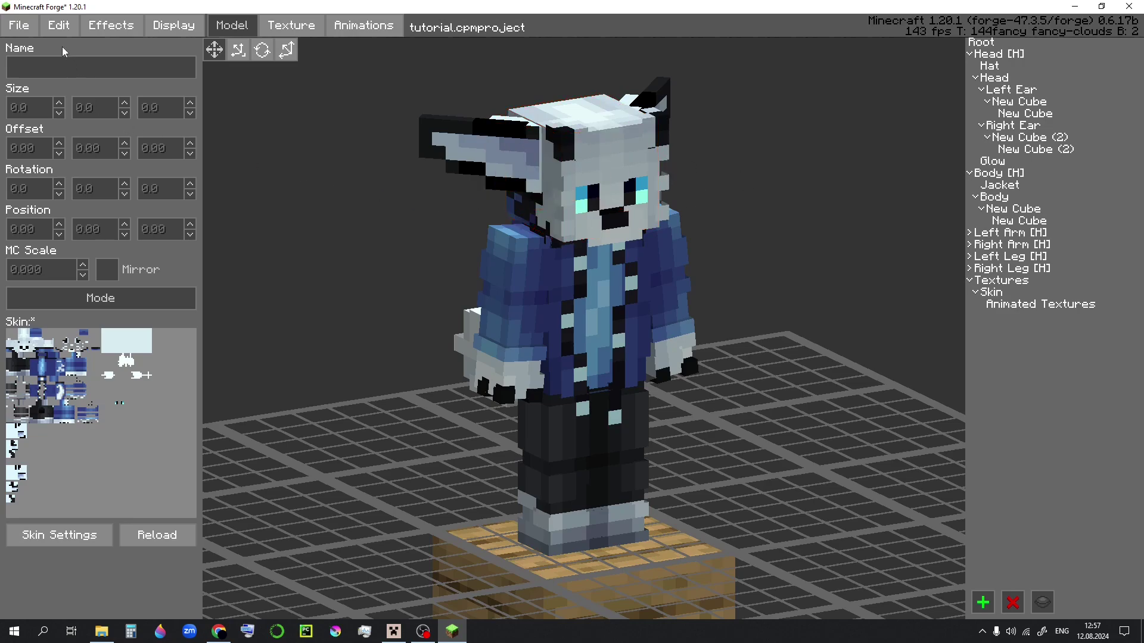
# Export and upload the model in Skin mode, choosing the Gist upload and copying the provided model text.
pyautogui.click(19, 25)
pyautogui.click(50, 143)
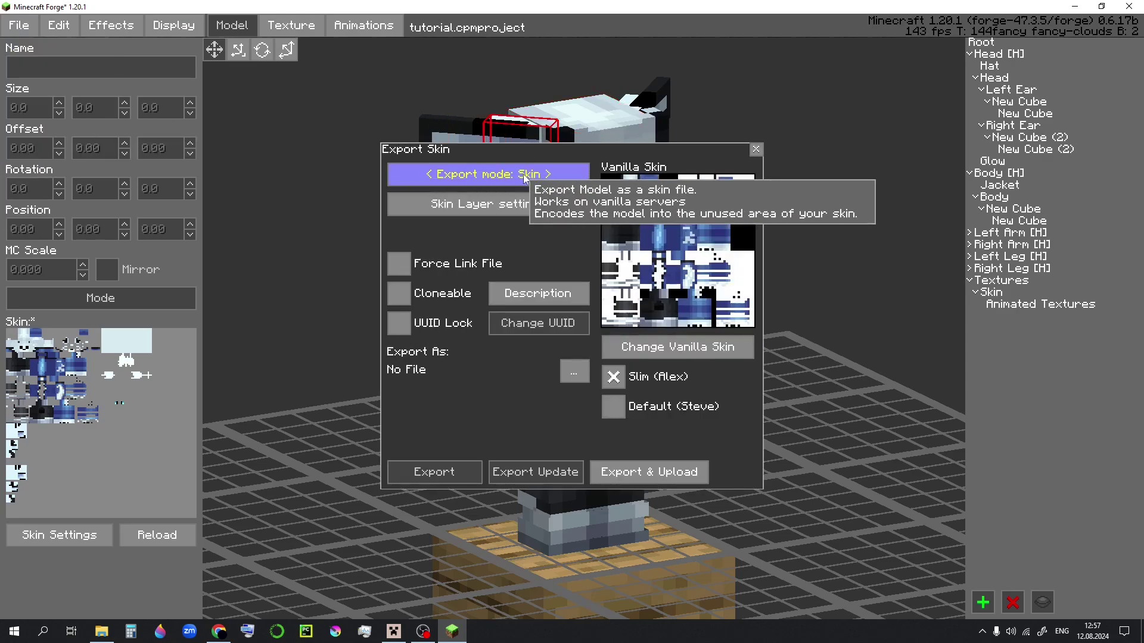
pyautogui.click(648, 472)
pyautogui.click(339, 357)
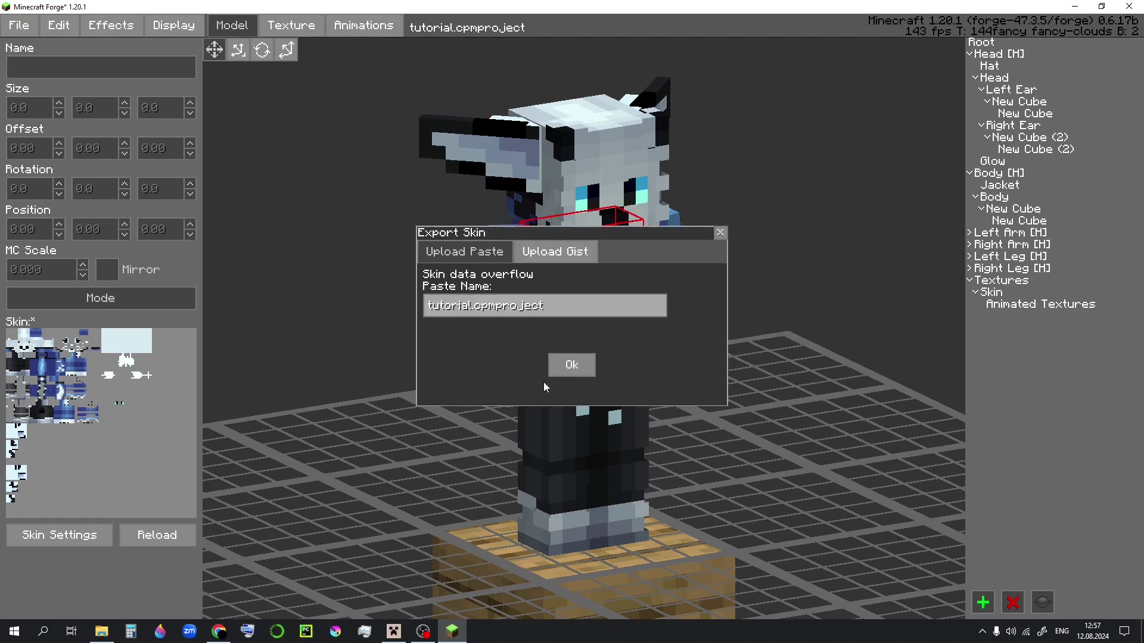
pyautogui.click(556, 253)
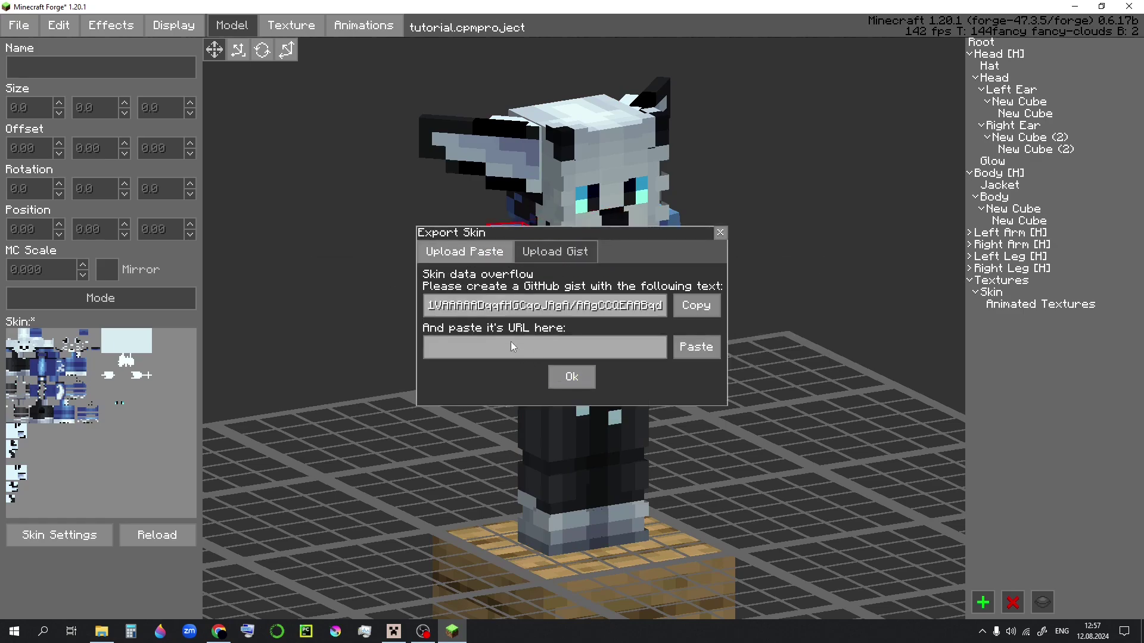
pyautogui.click(696, 306)
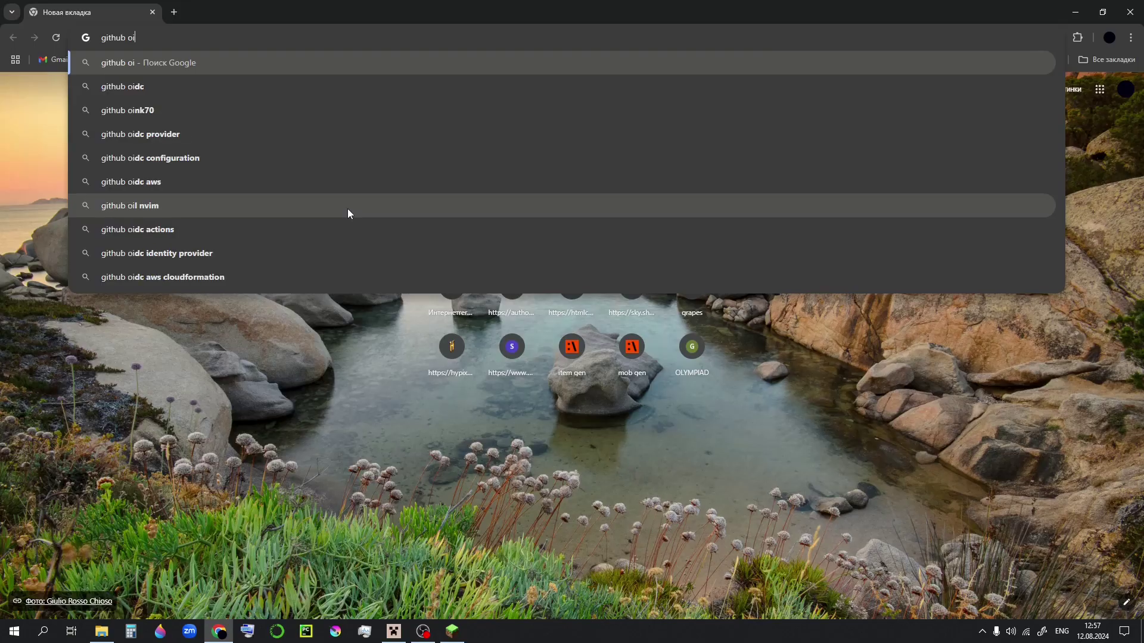
# Switch to Chrome, search for "github gist" and open the GitHub Gist site.
pyautogui.press('BackSpace')
pyautogui.write('gist')
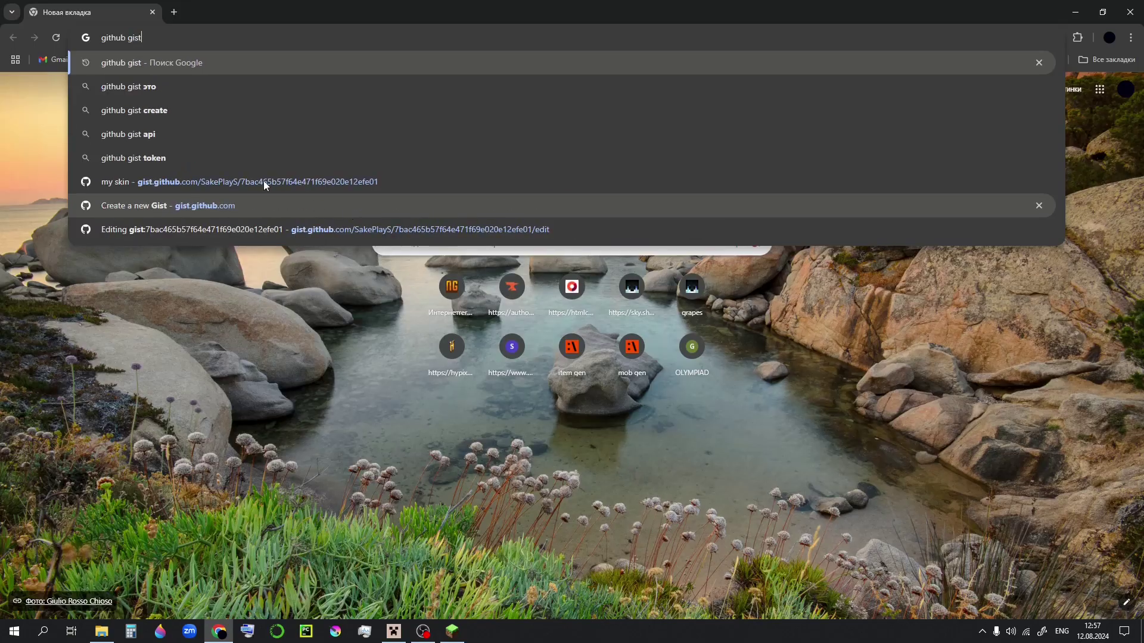
pyautogui.press('Return')
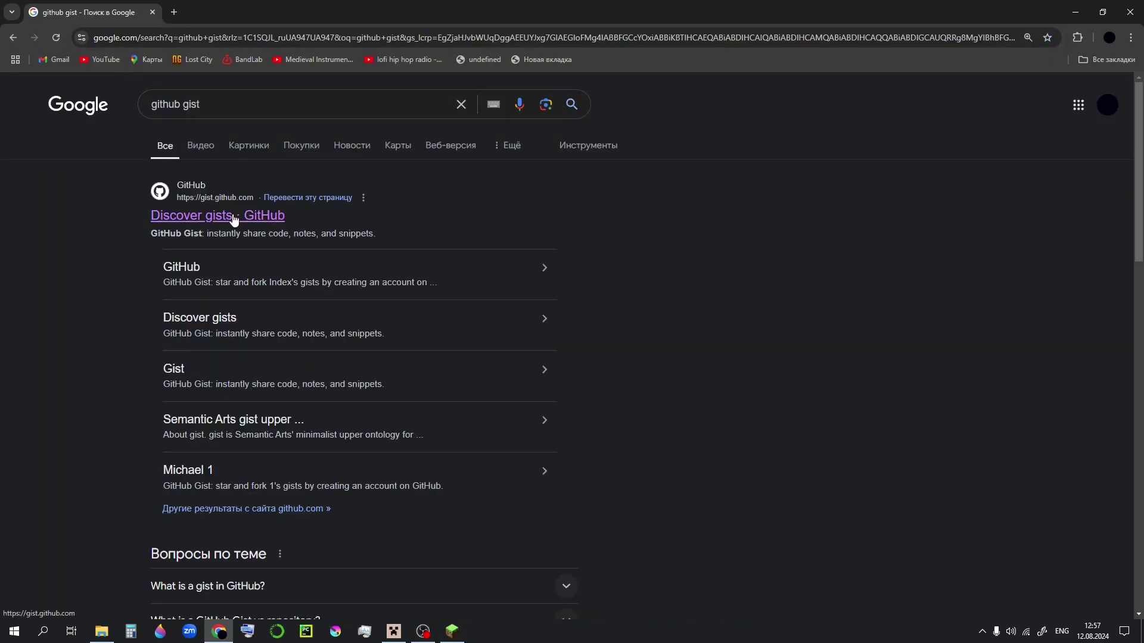
pyautogui.click(232, 217)
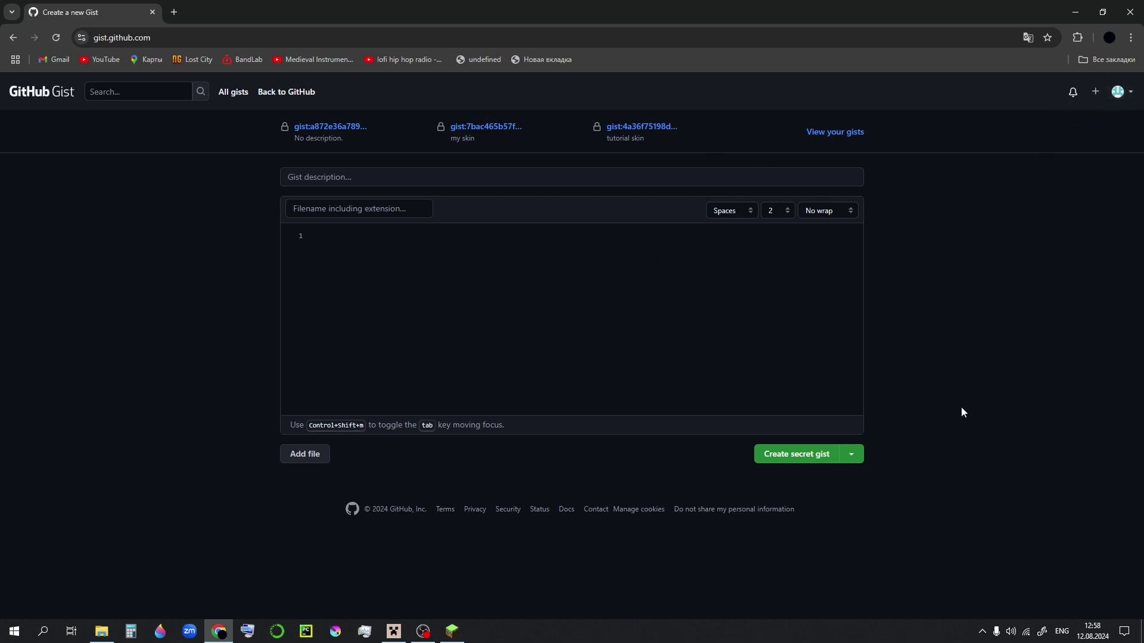
# Create a secret gist from the copied model text and copy its page URL.
pyautogui.hotkey('ctrl', 'v')
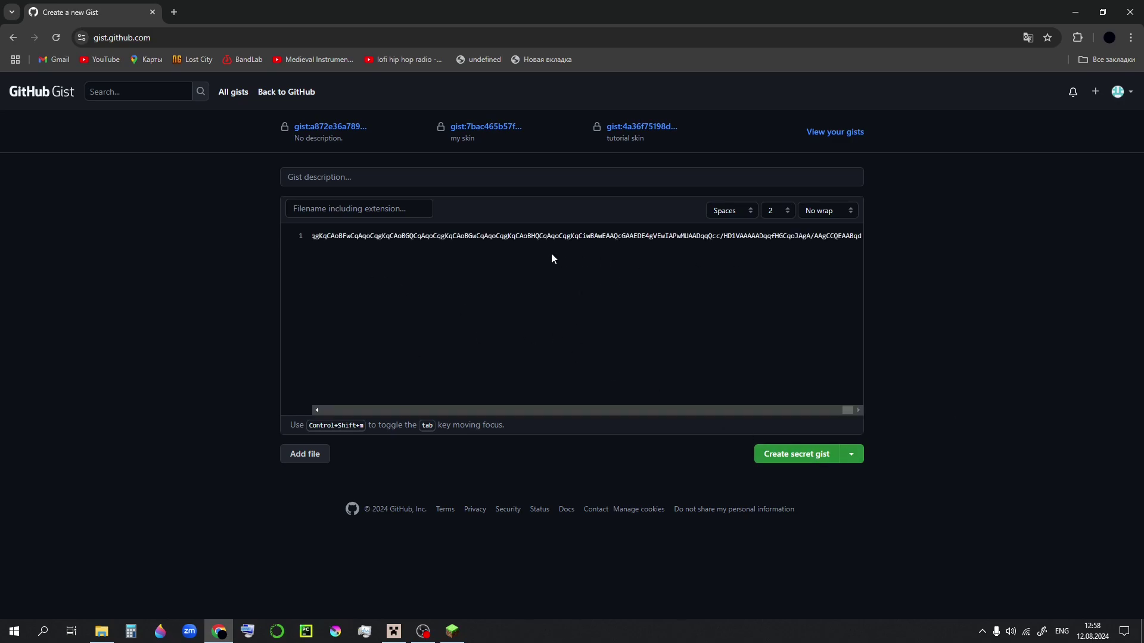
pyautogui.click(775, 457)
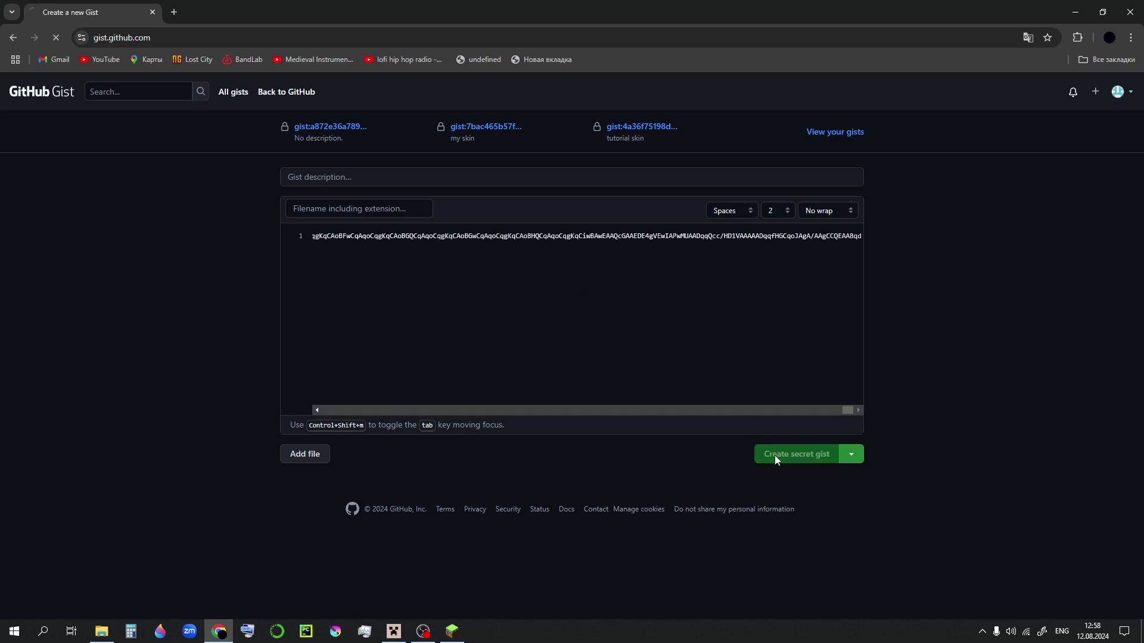
pyautogui.moveTo(351, 40); pyautogui.dragTo(37, 22)
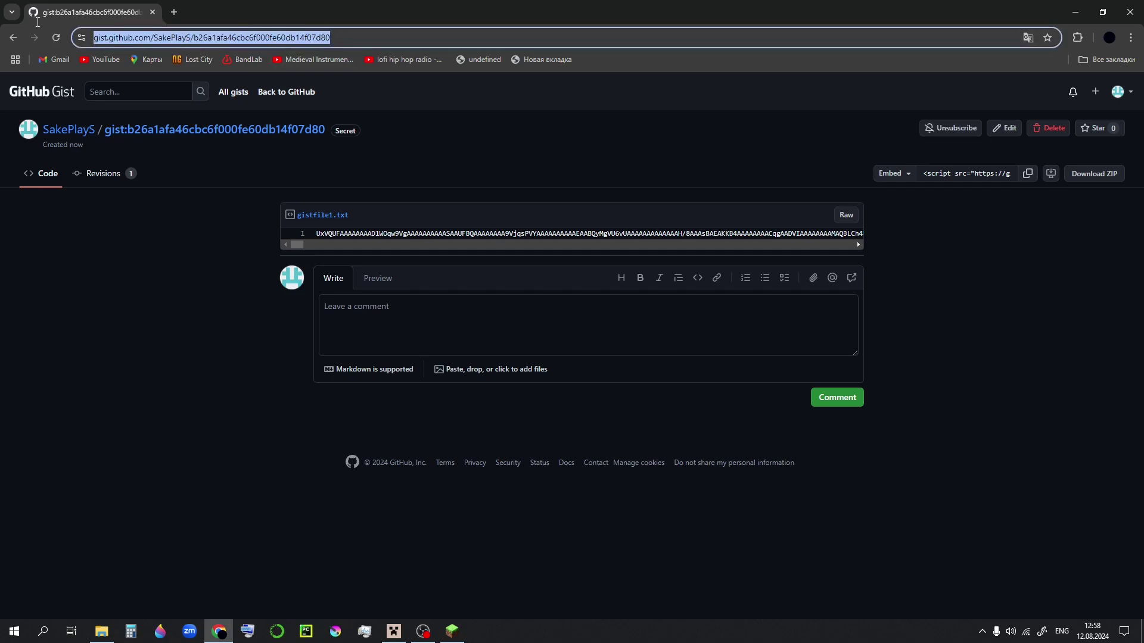
# Return to Minecraft, paste the gist URL into the skin export, and view the character from the front in-game at night.
pyautogui.click(452, 630)
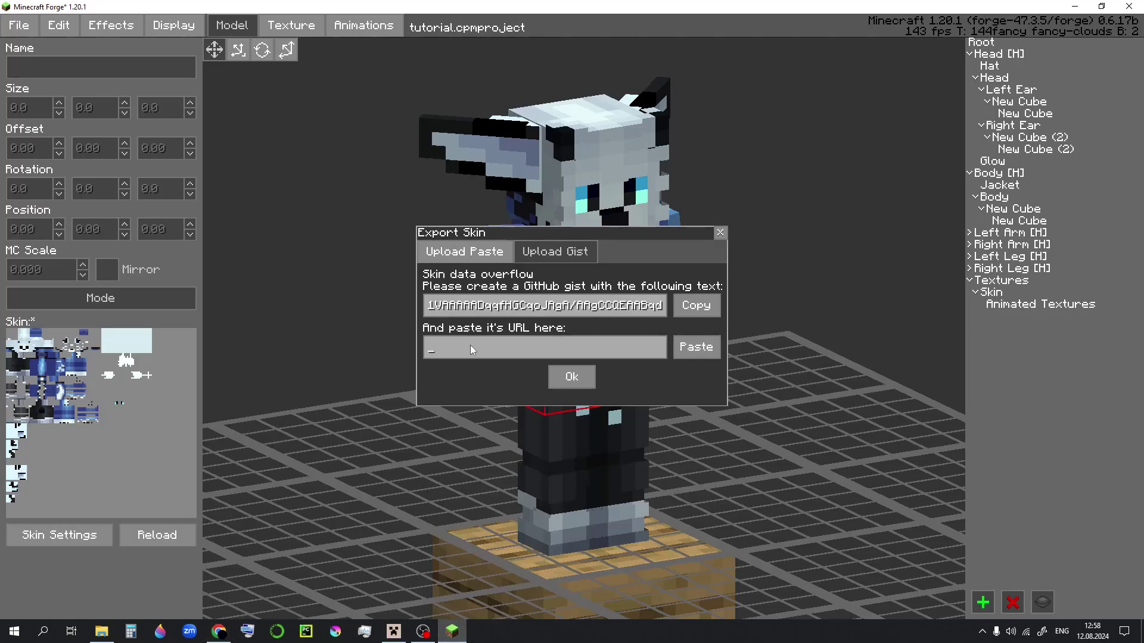
pyautogui.hotkey('ctrl', 'v')
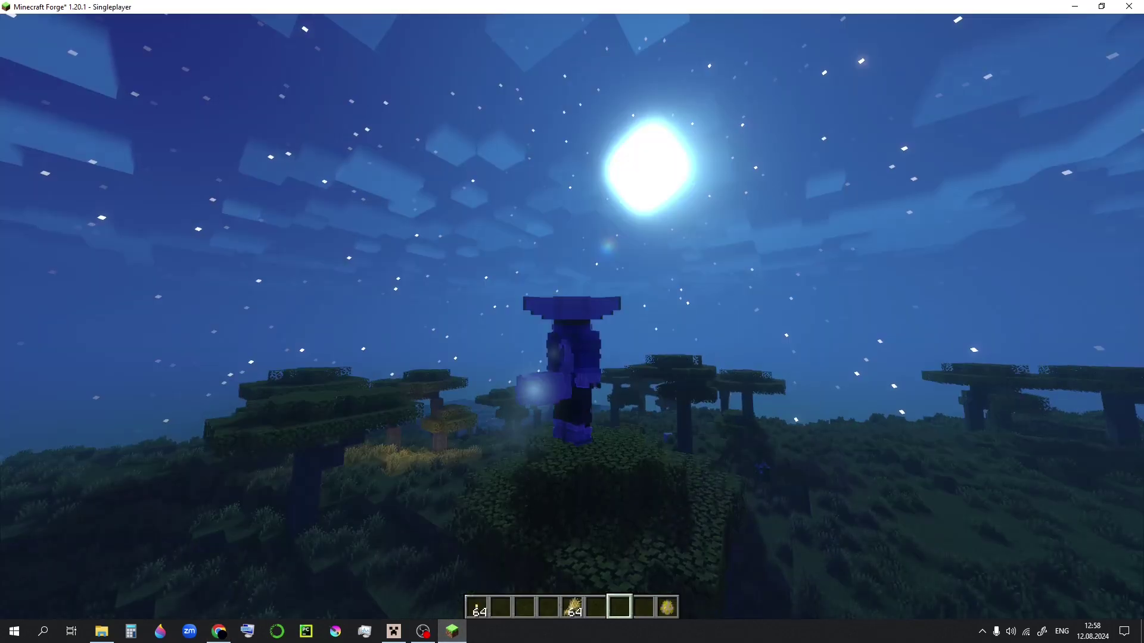
pyautogui.press('F5')
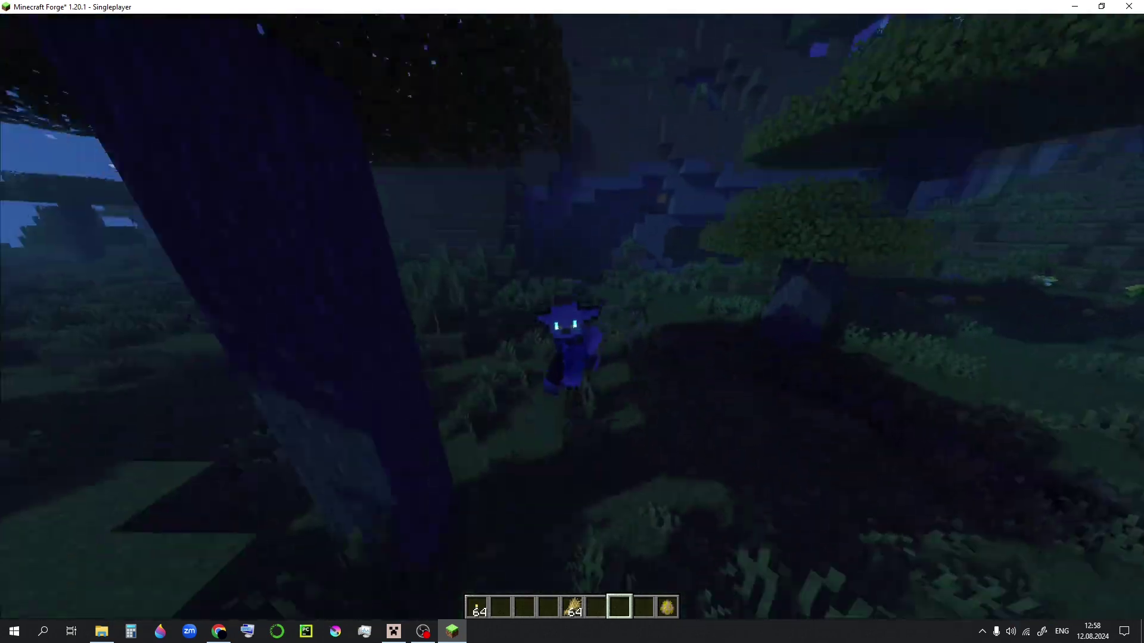